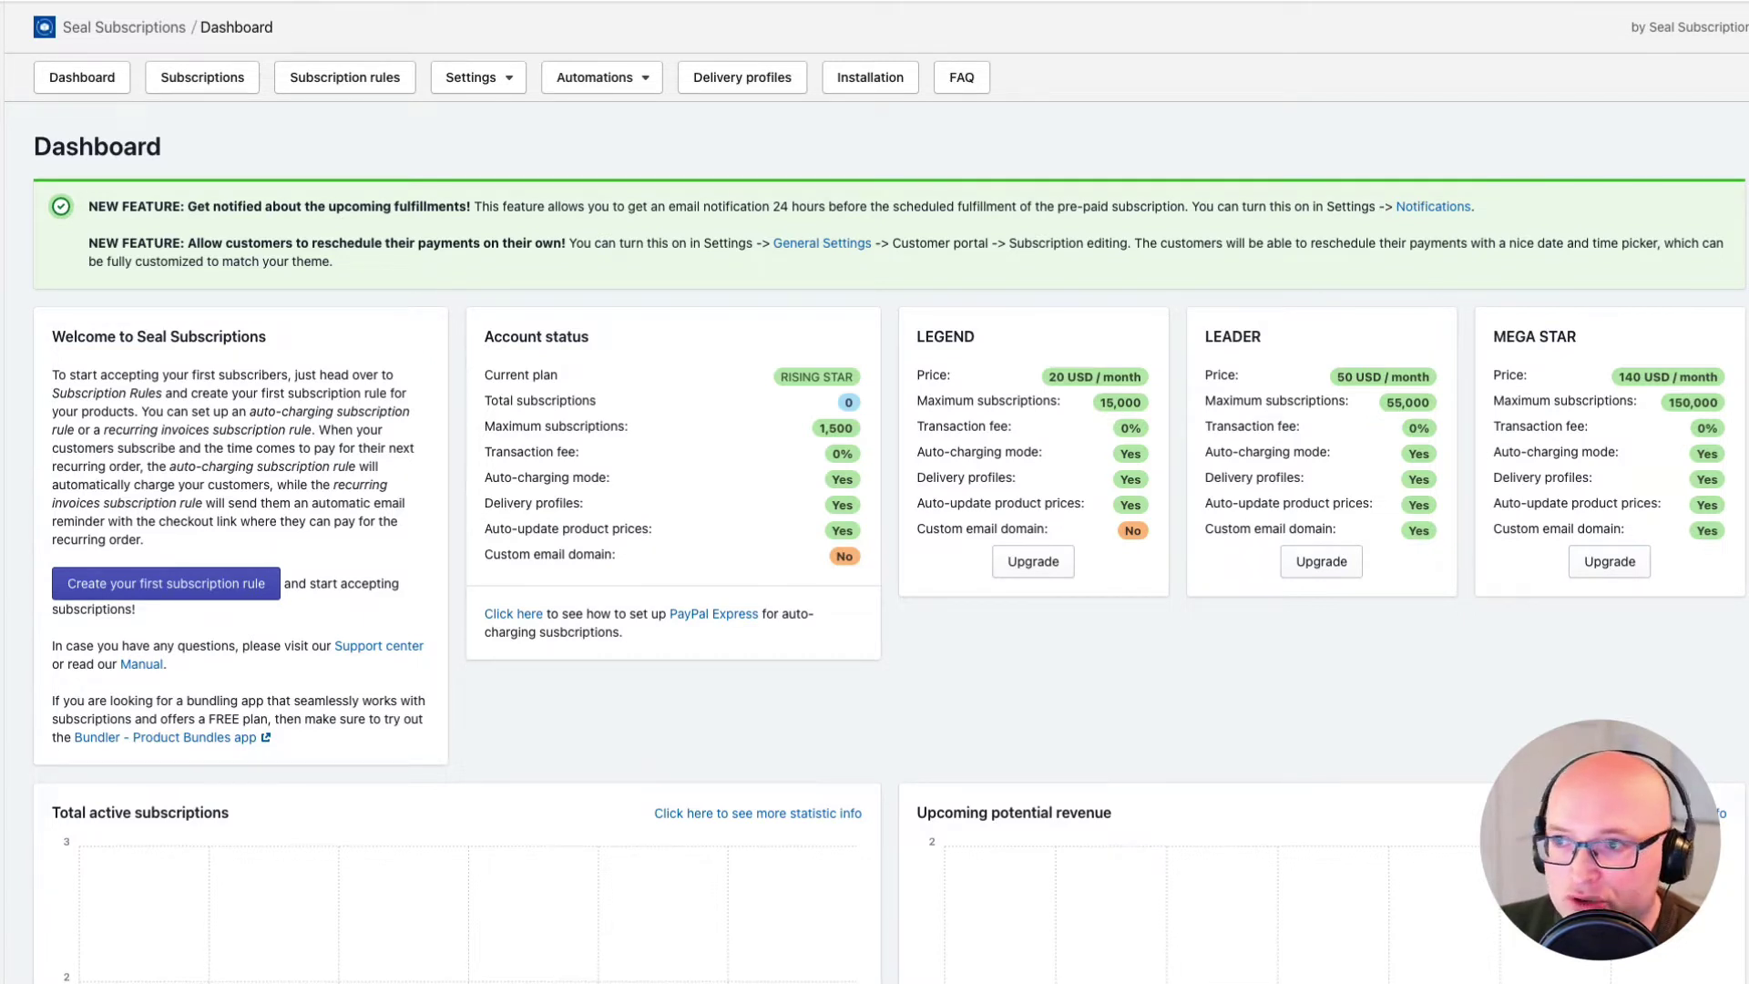
Create a new automated product swap and name it "My first swap"
left_click(627, 76)
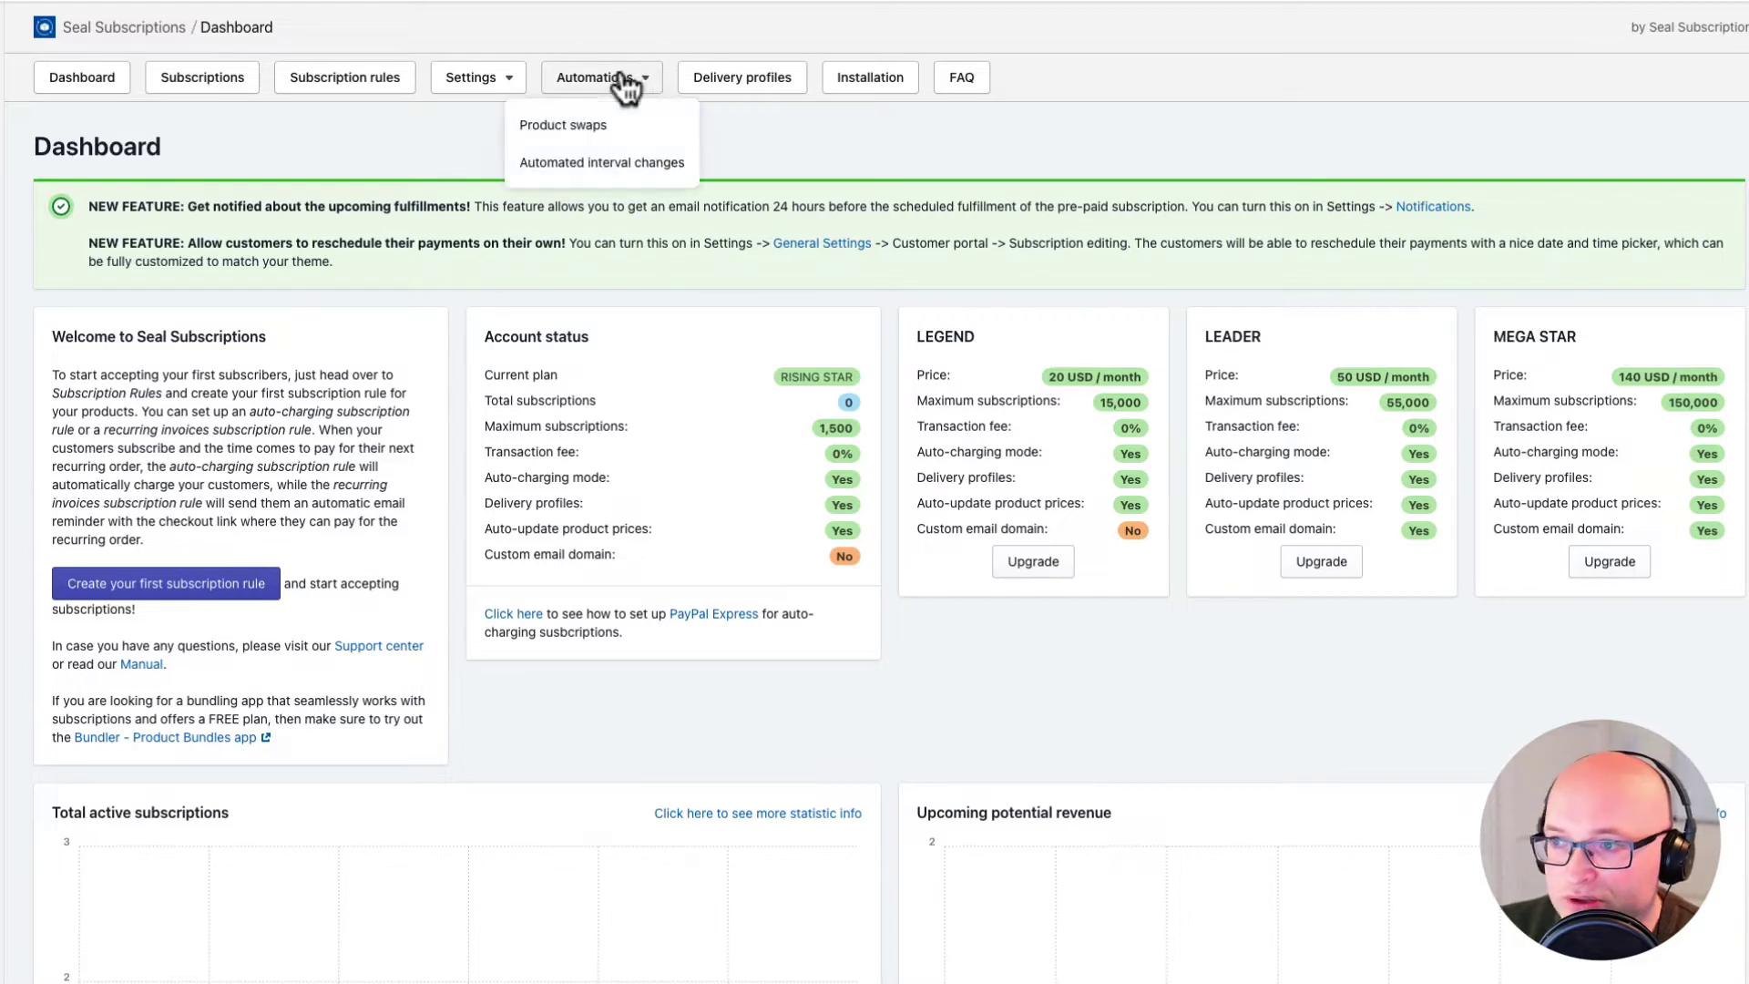
left_click(616, 125)
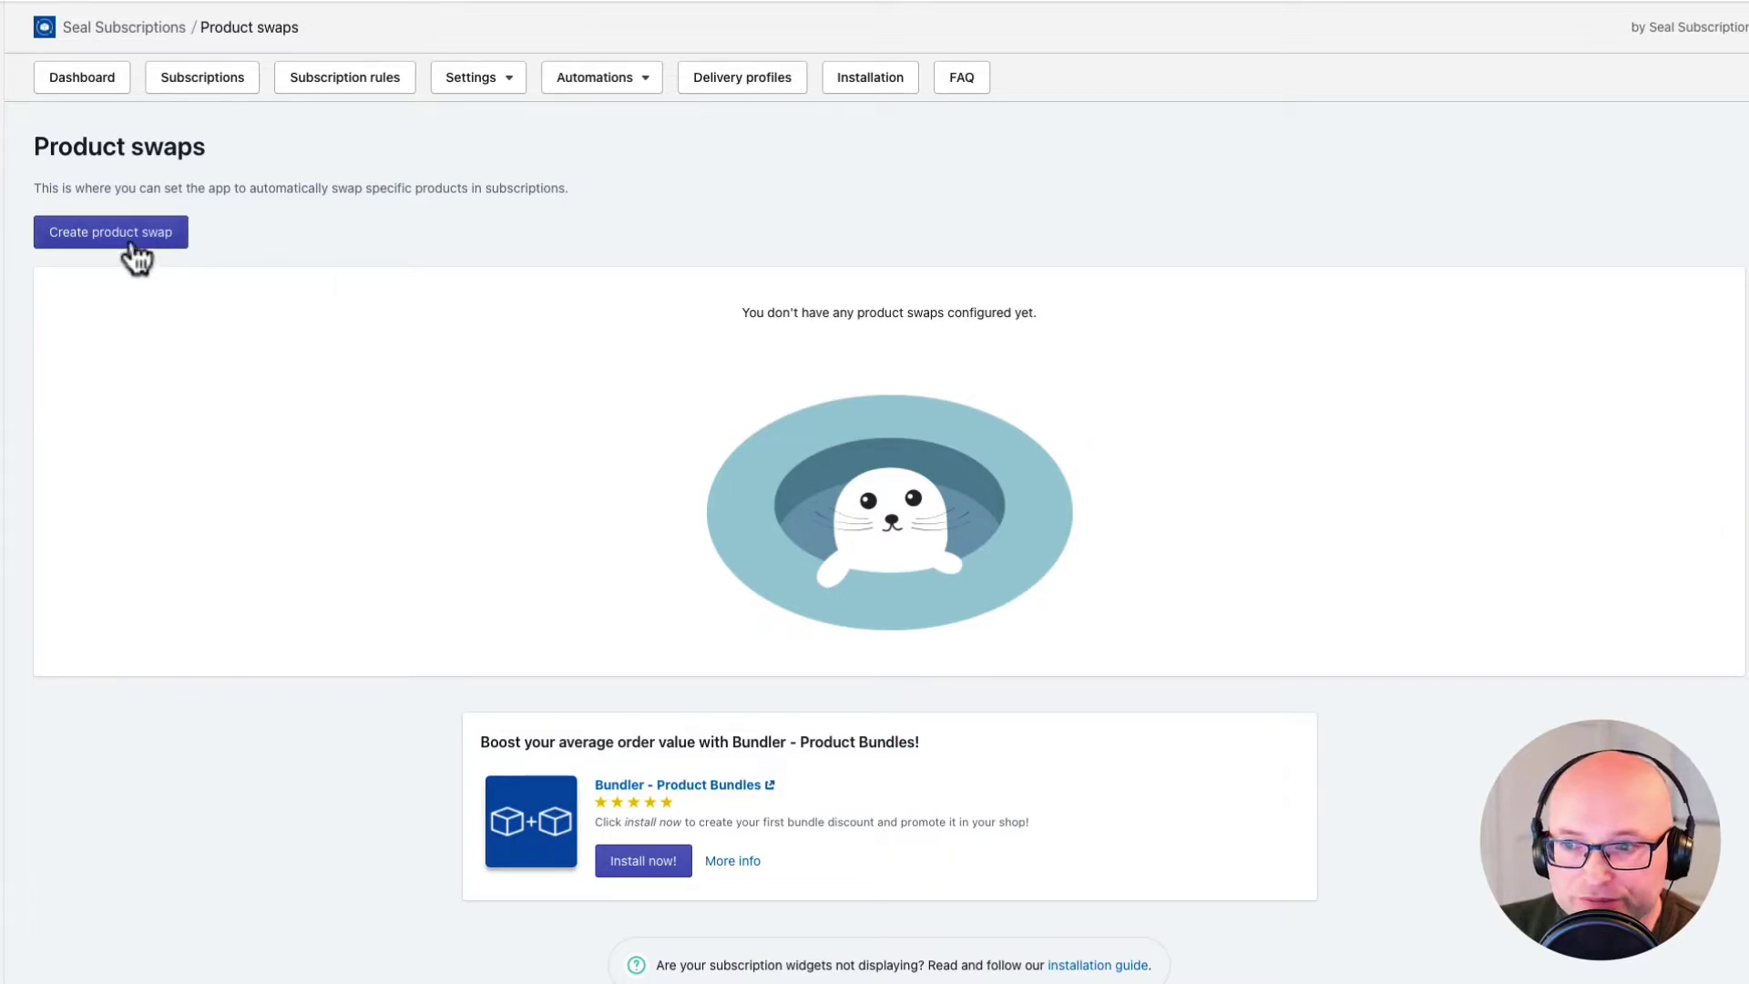
left_click(106, 239)
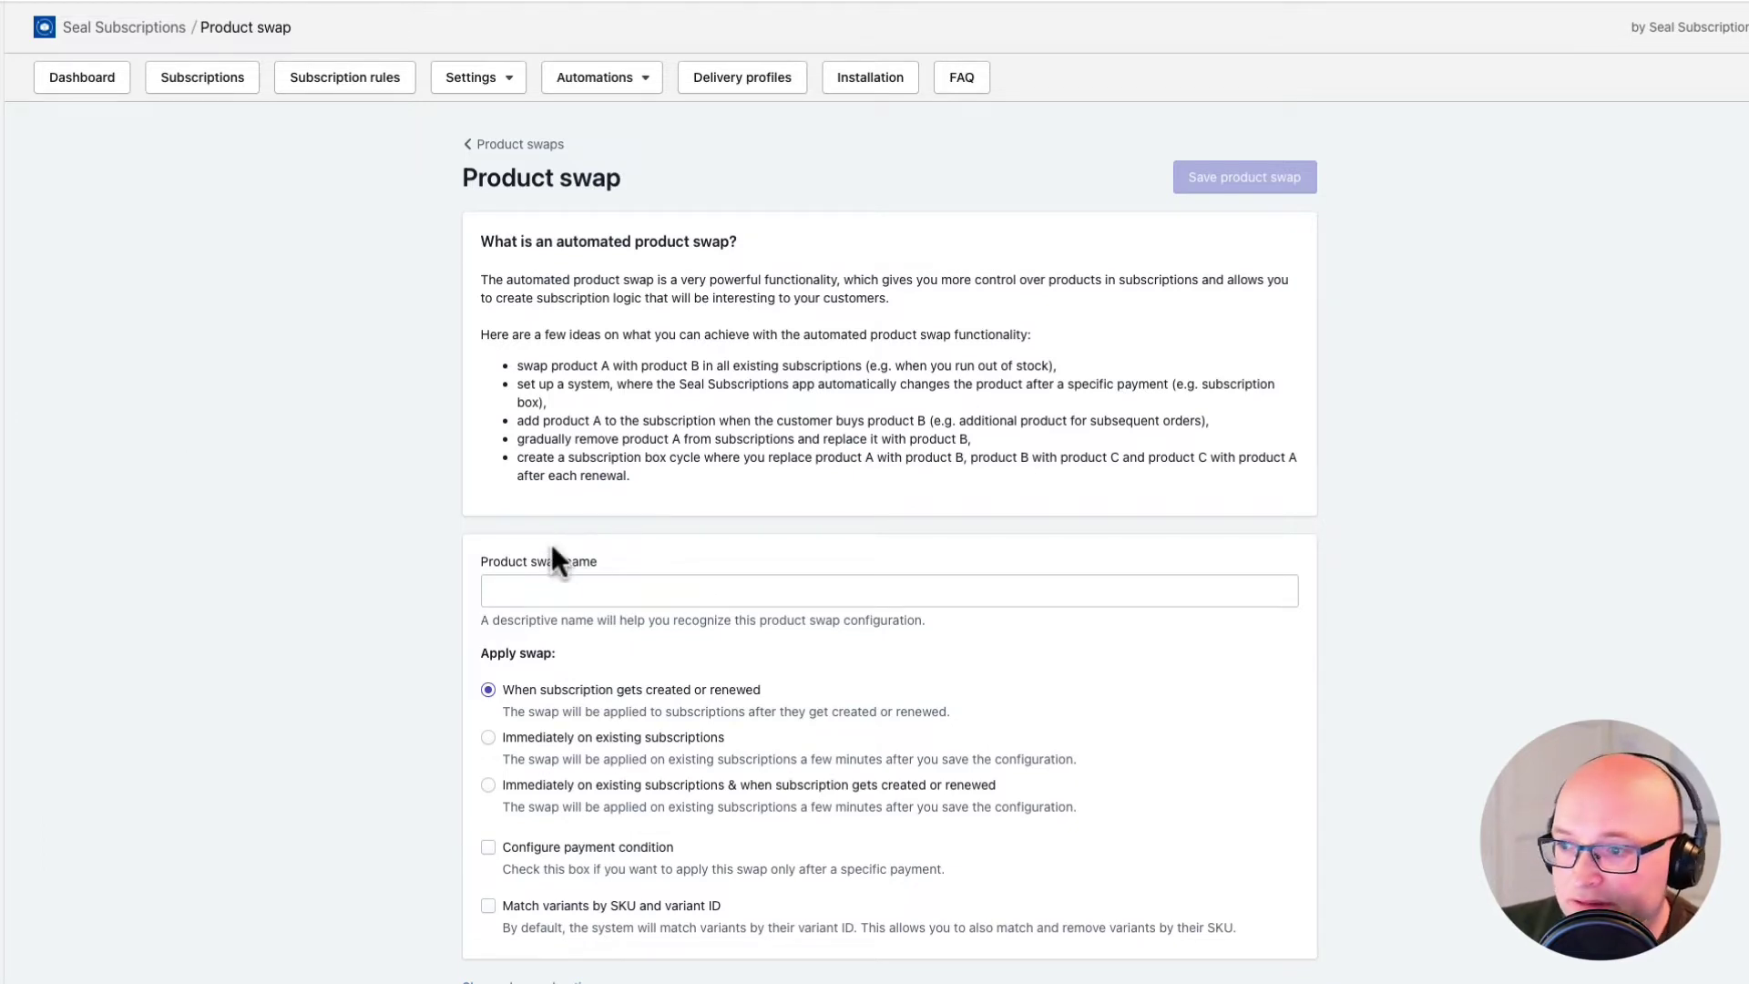
left_click_drag(483, 559, 607, 565)
left_click(548, 594)
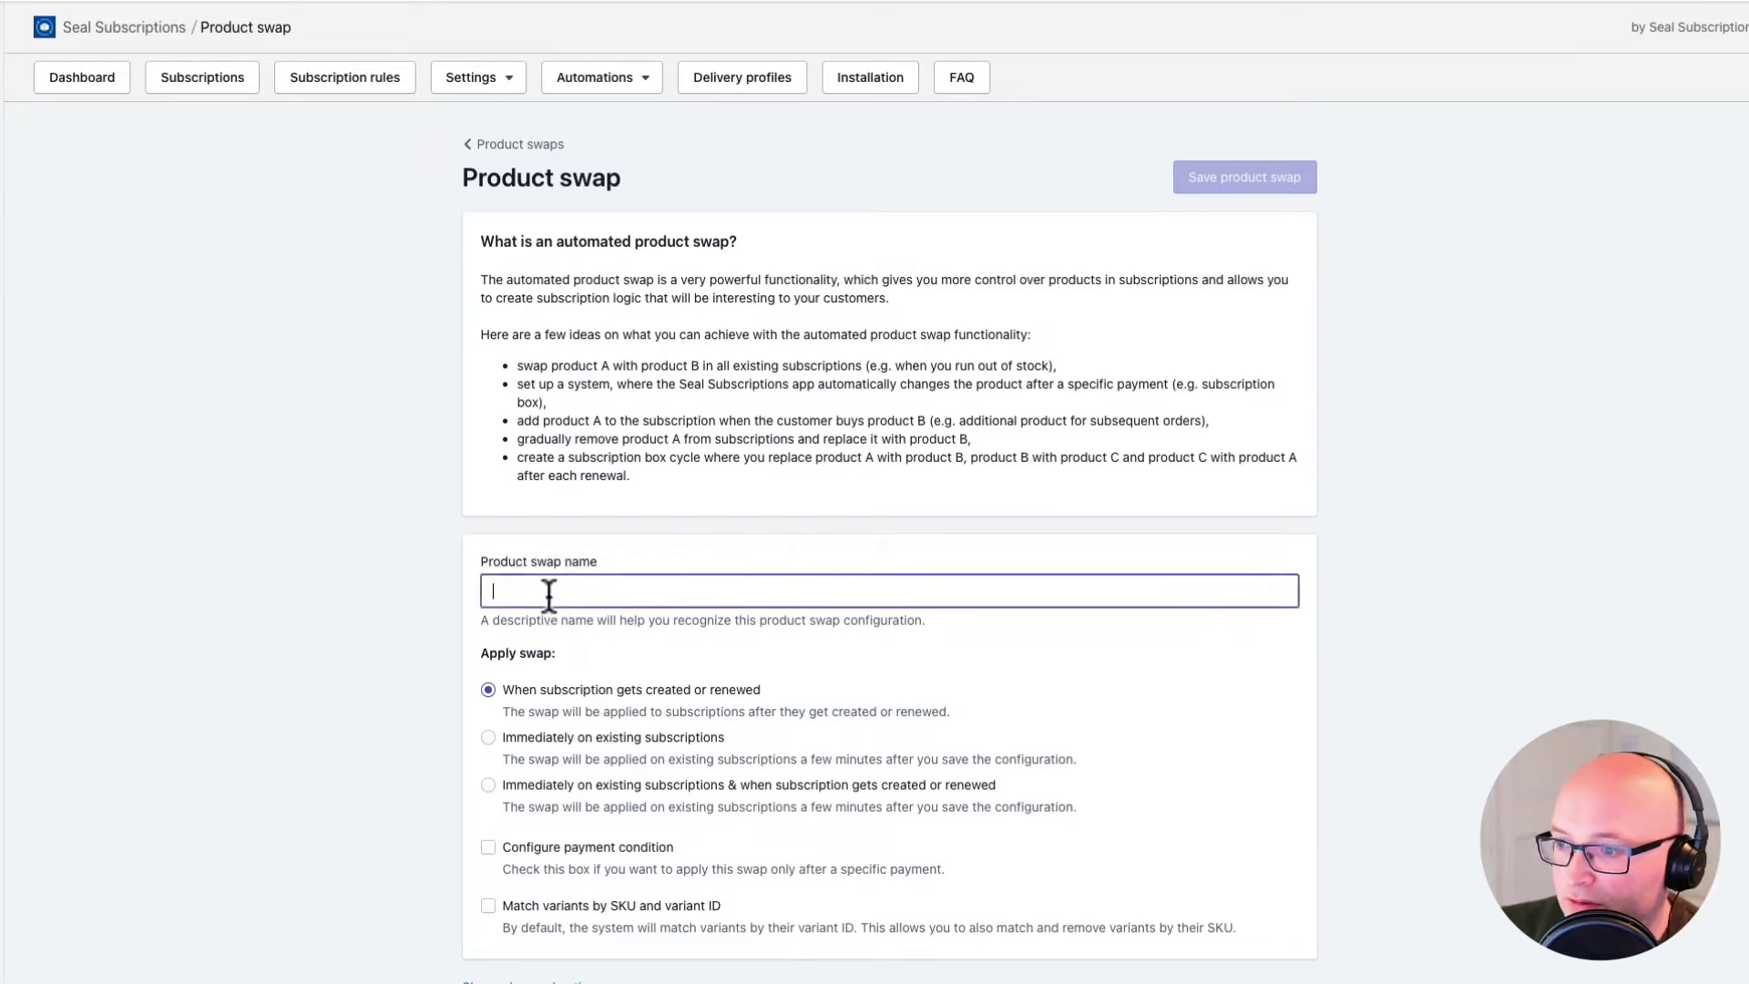
type("My first swap")
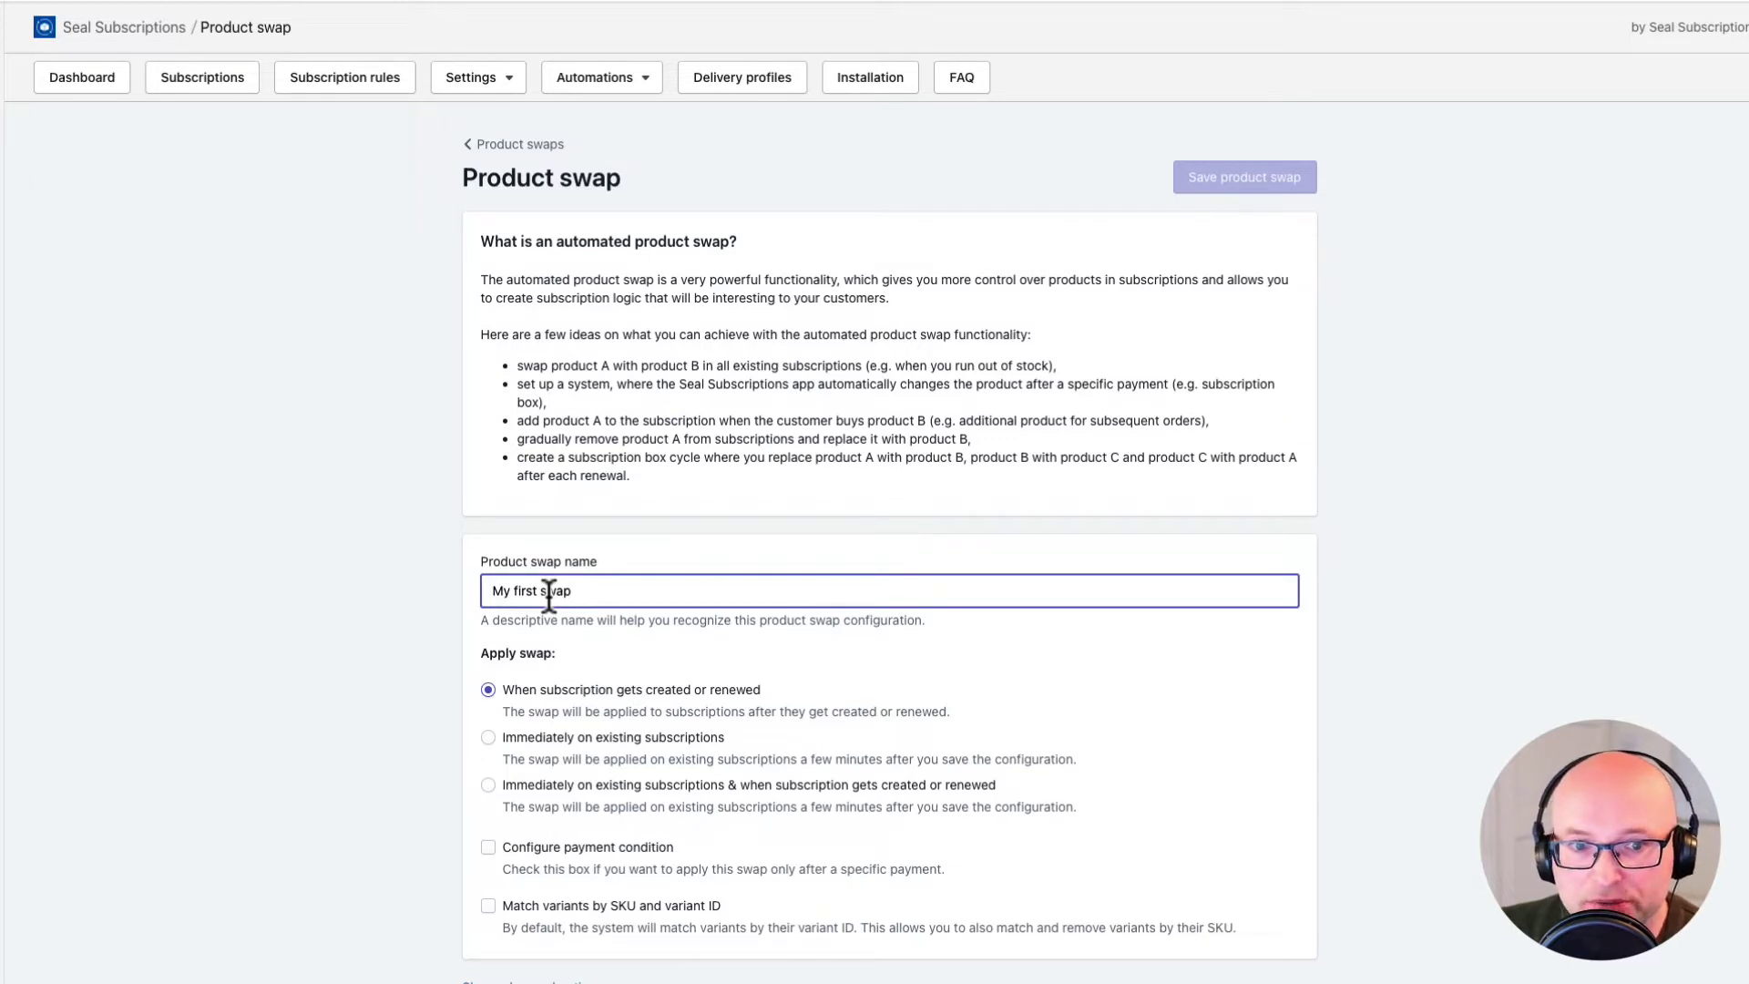
left_click(676, 653)
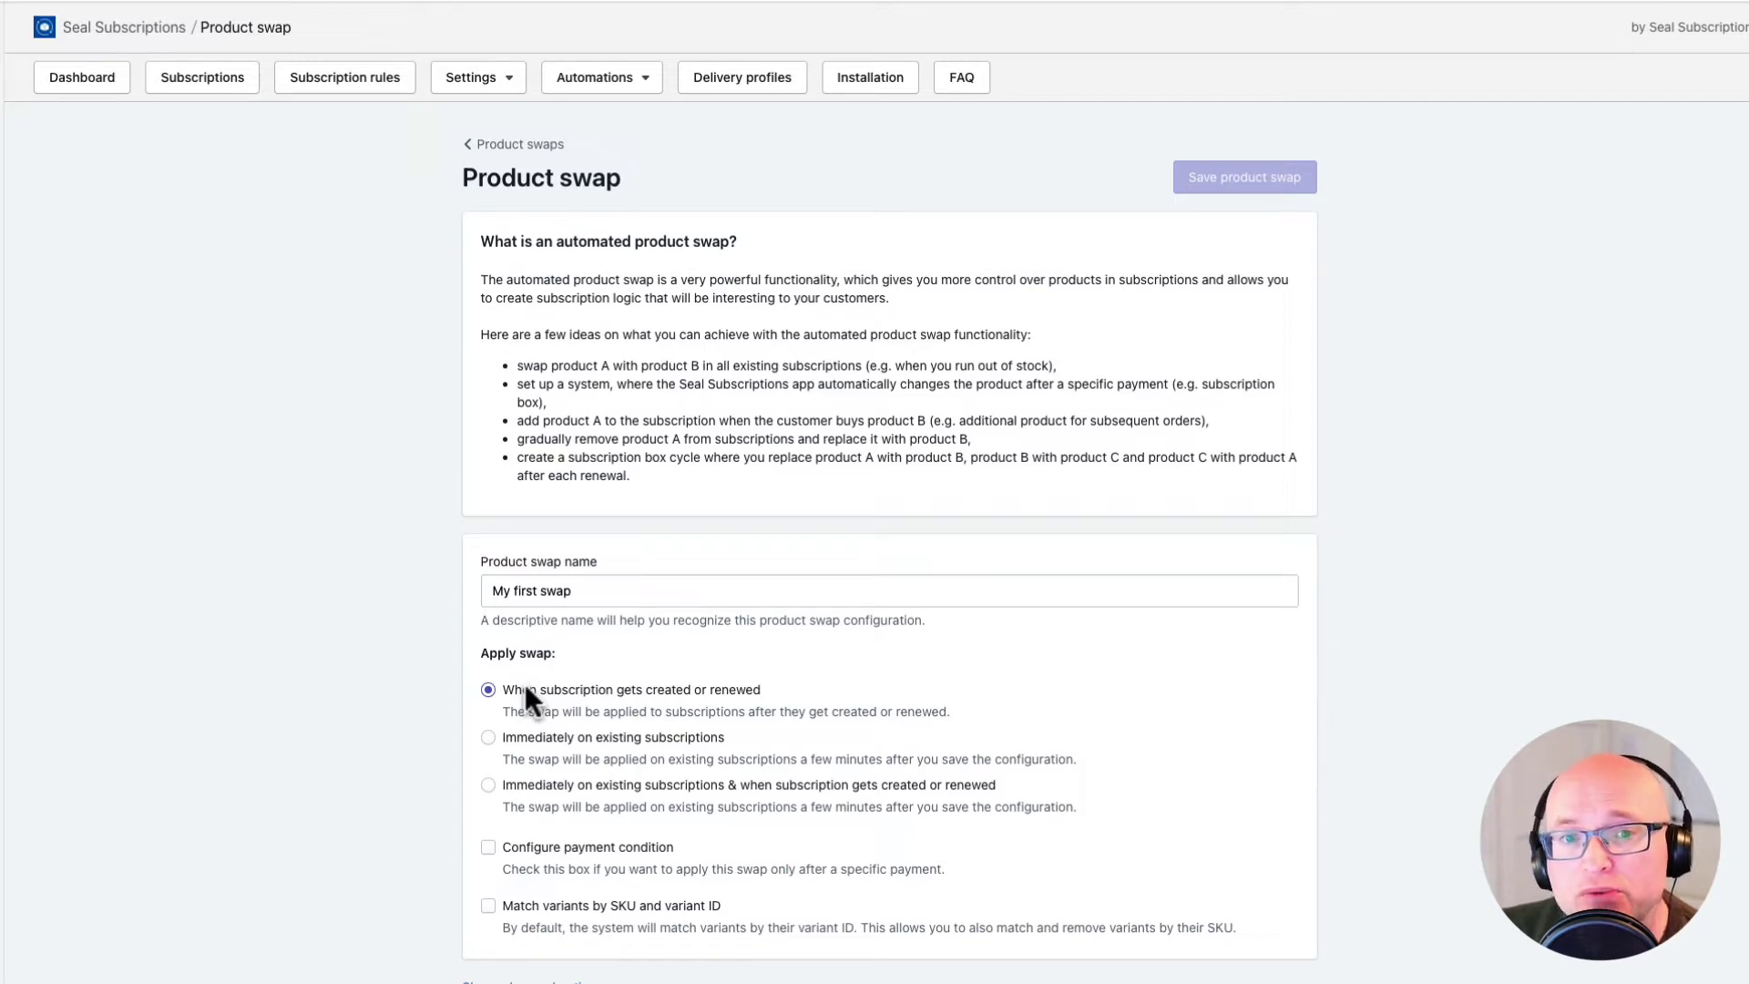
Examine the three timing options for applying the swap and the payment condition setting
left_click_drag(508, 695, 667, 698)
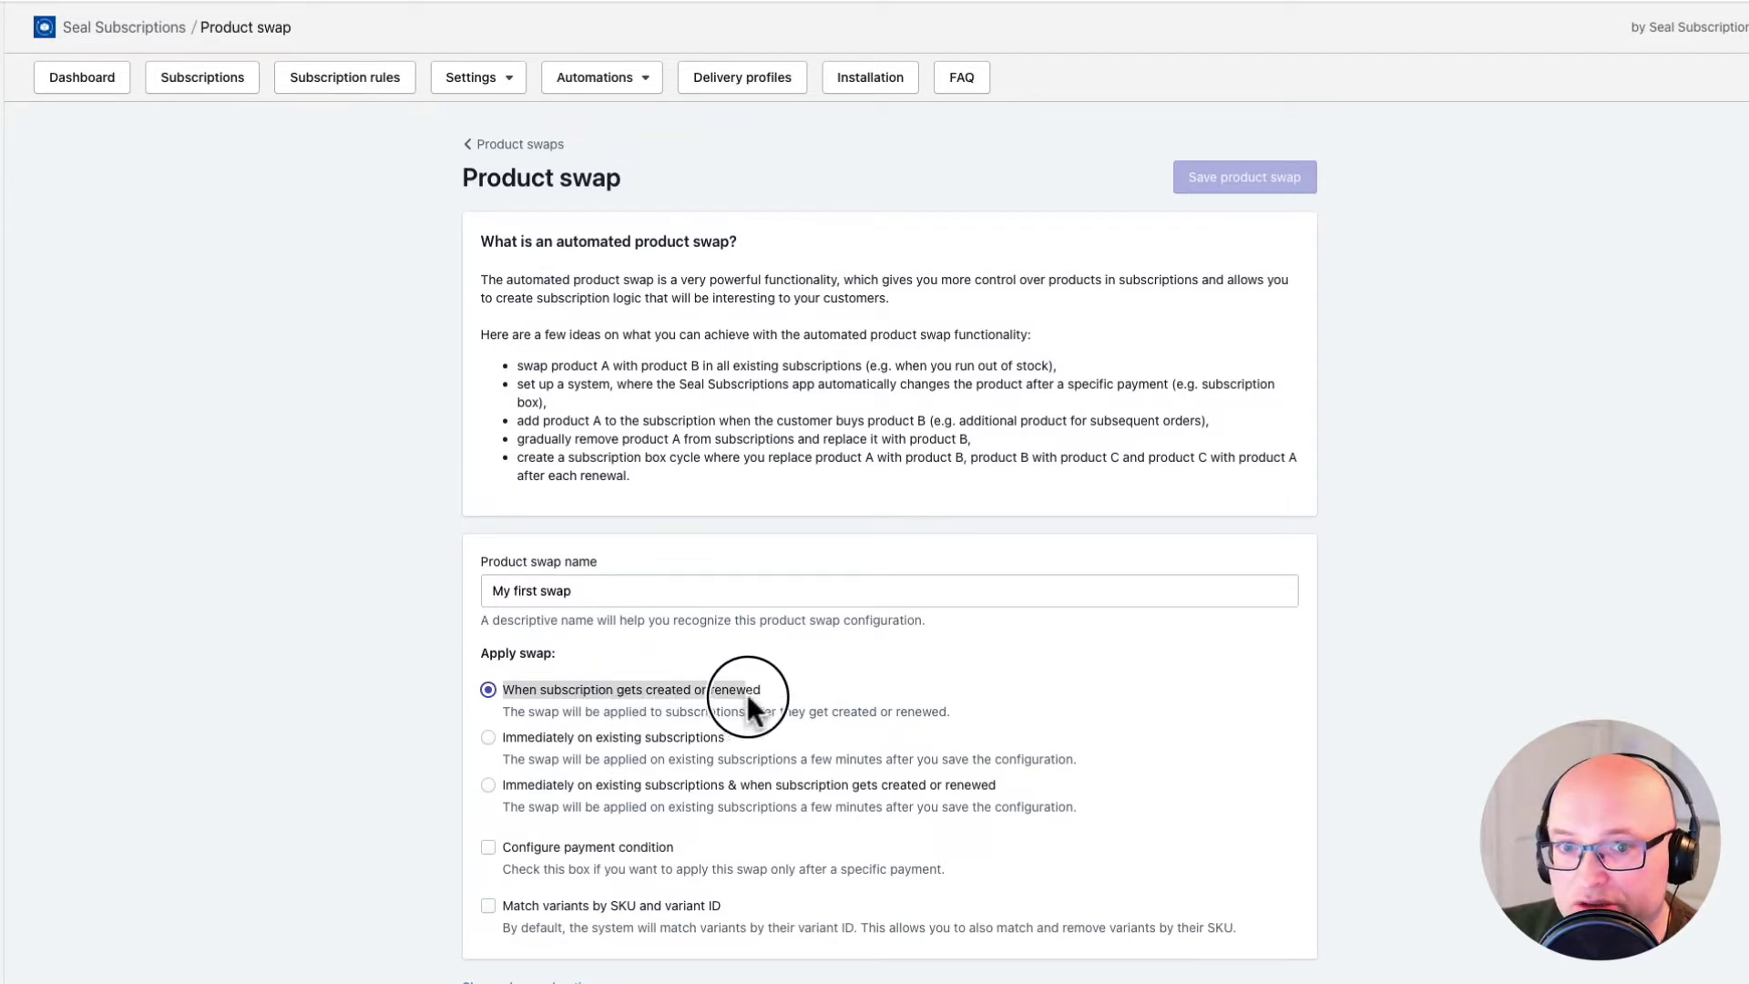
left_click_drag(774, 691, 774, 691)
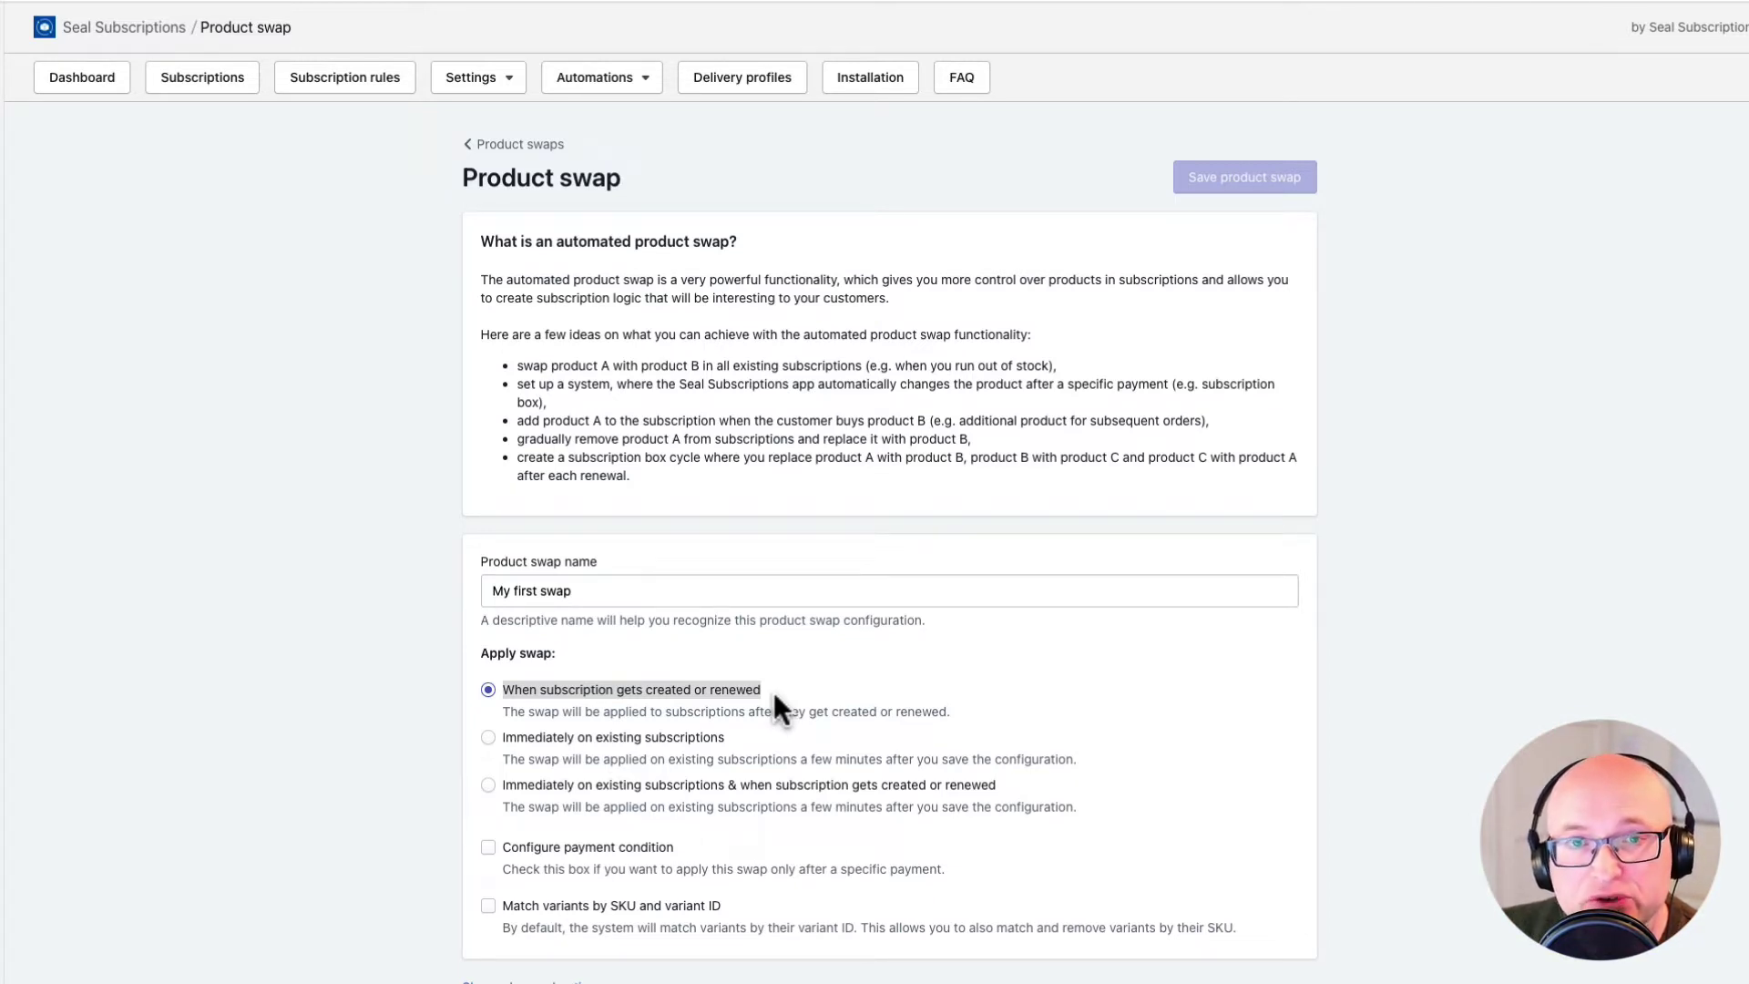
left_click(774, 691)
left_click_drag(502, 738, 729, 738)
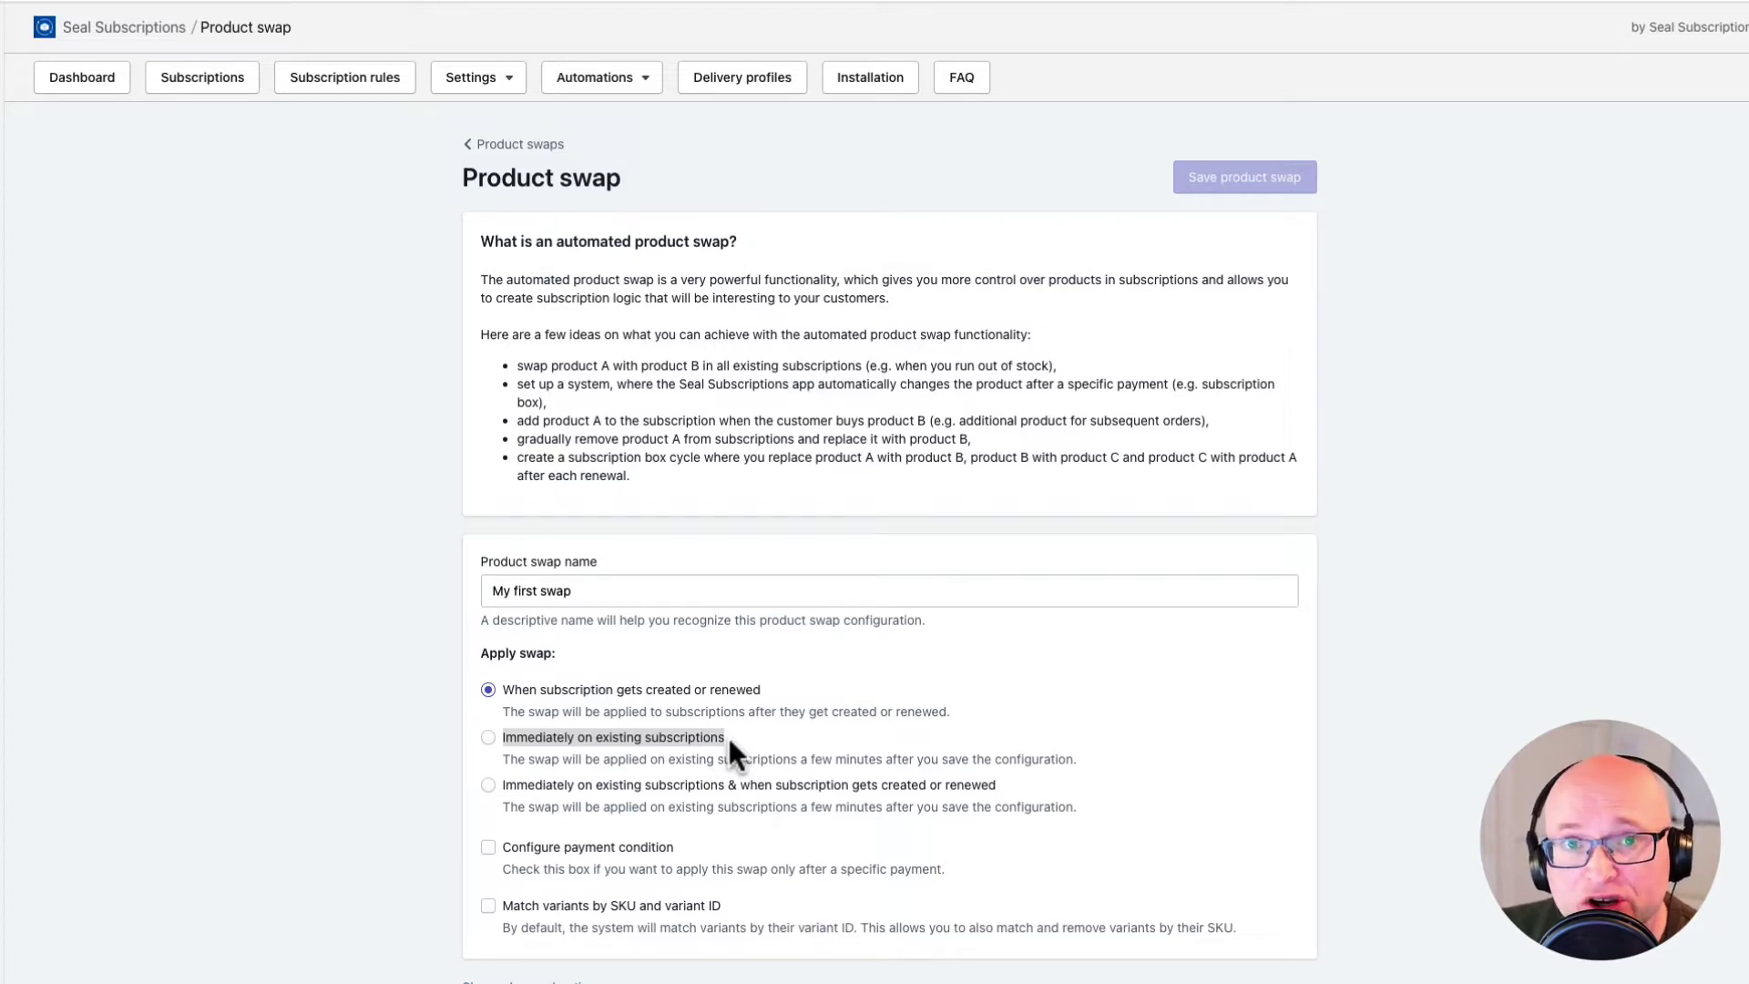
left_click(735, 742)
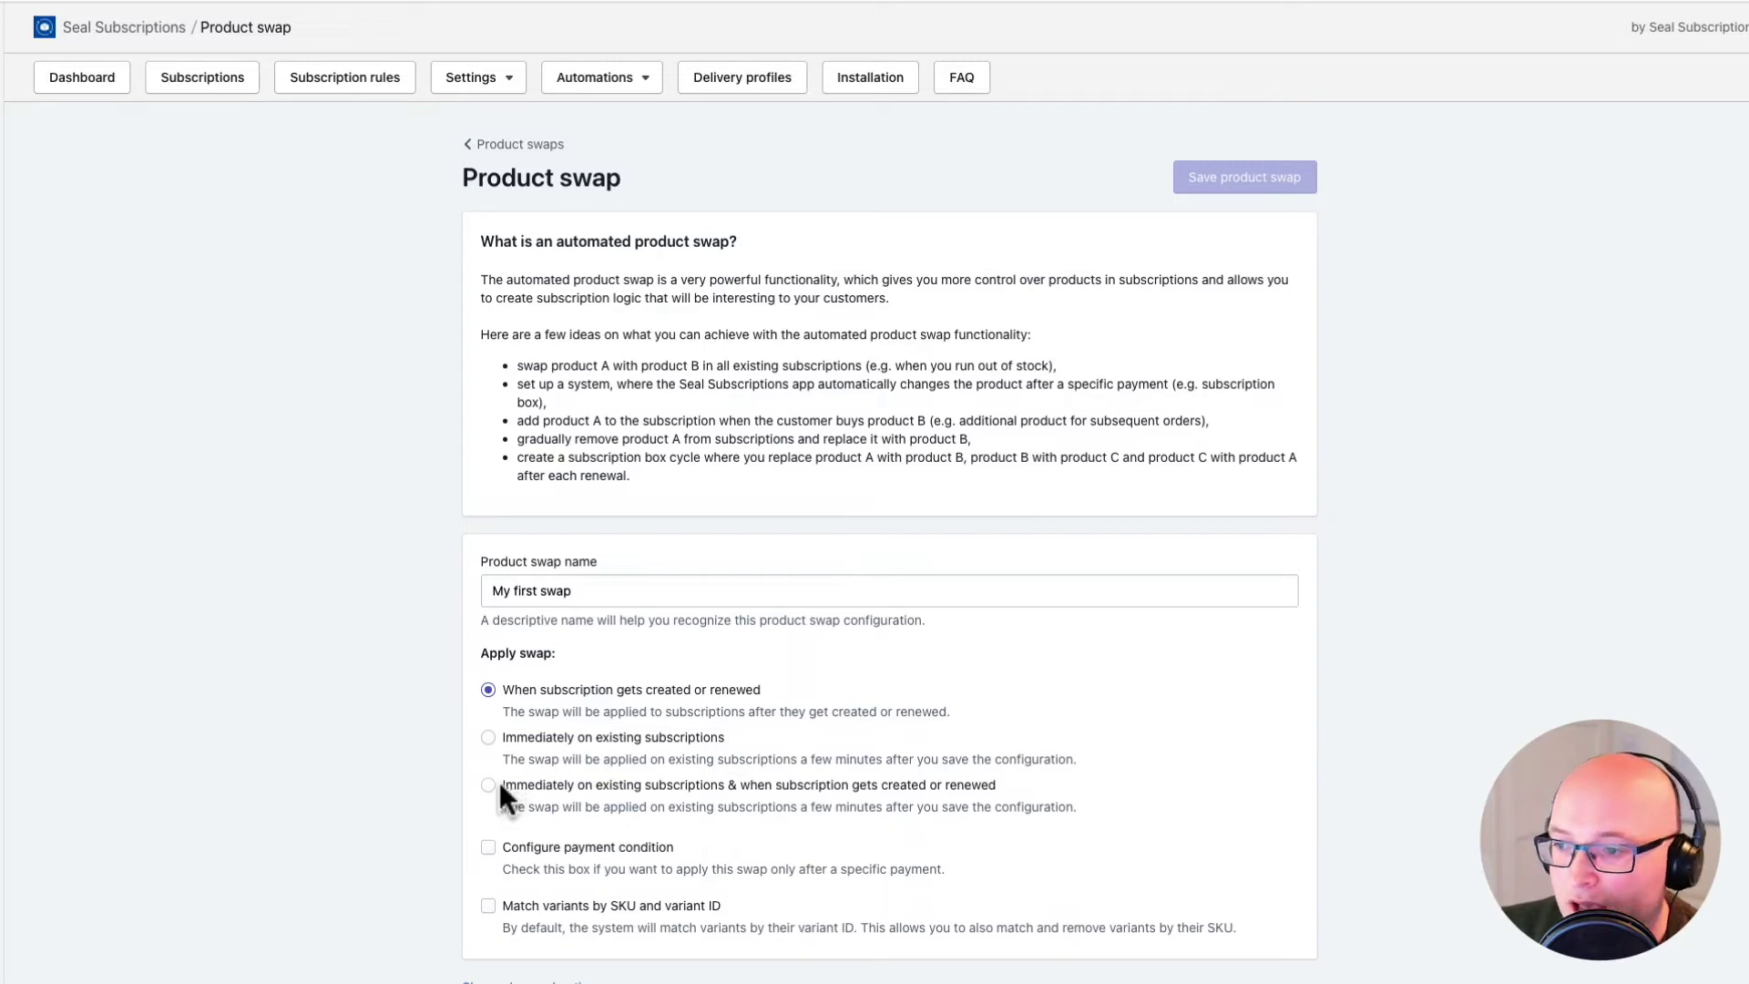
left_click_drag(506, 785, 543, 784)
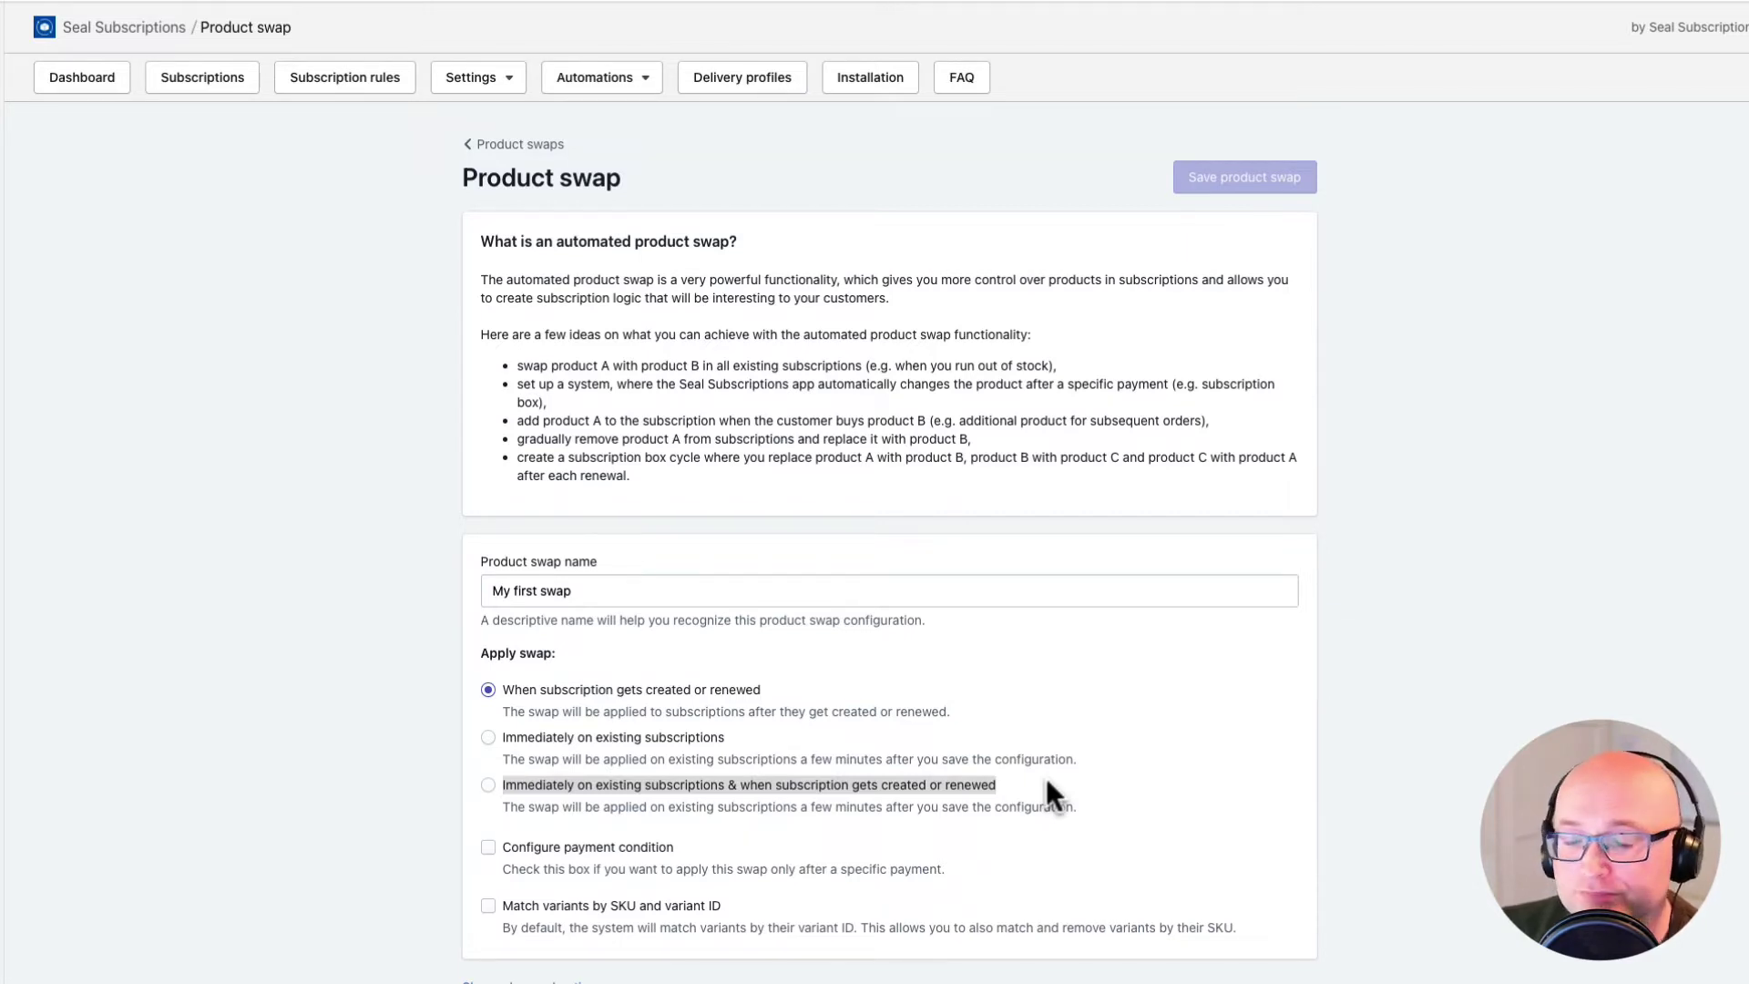
left_click(649, 815)
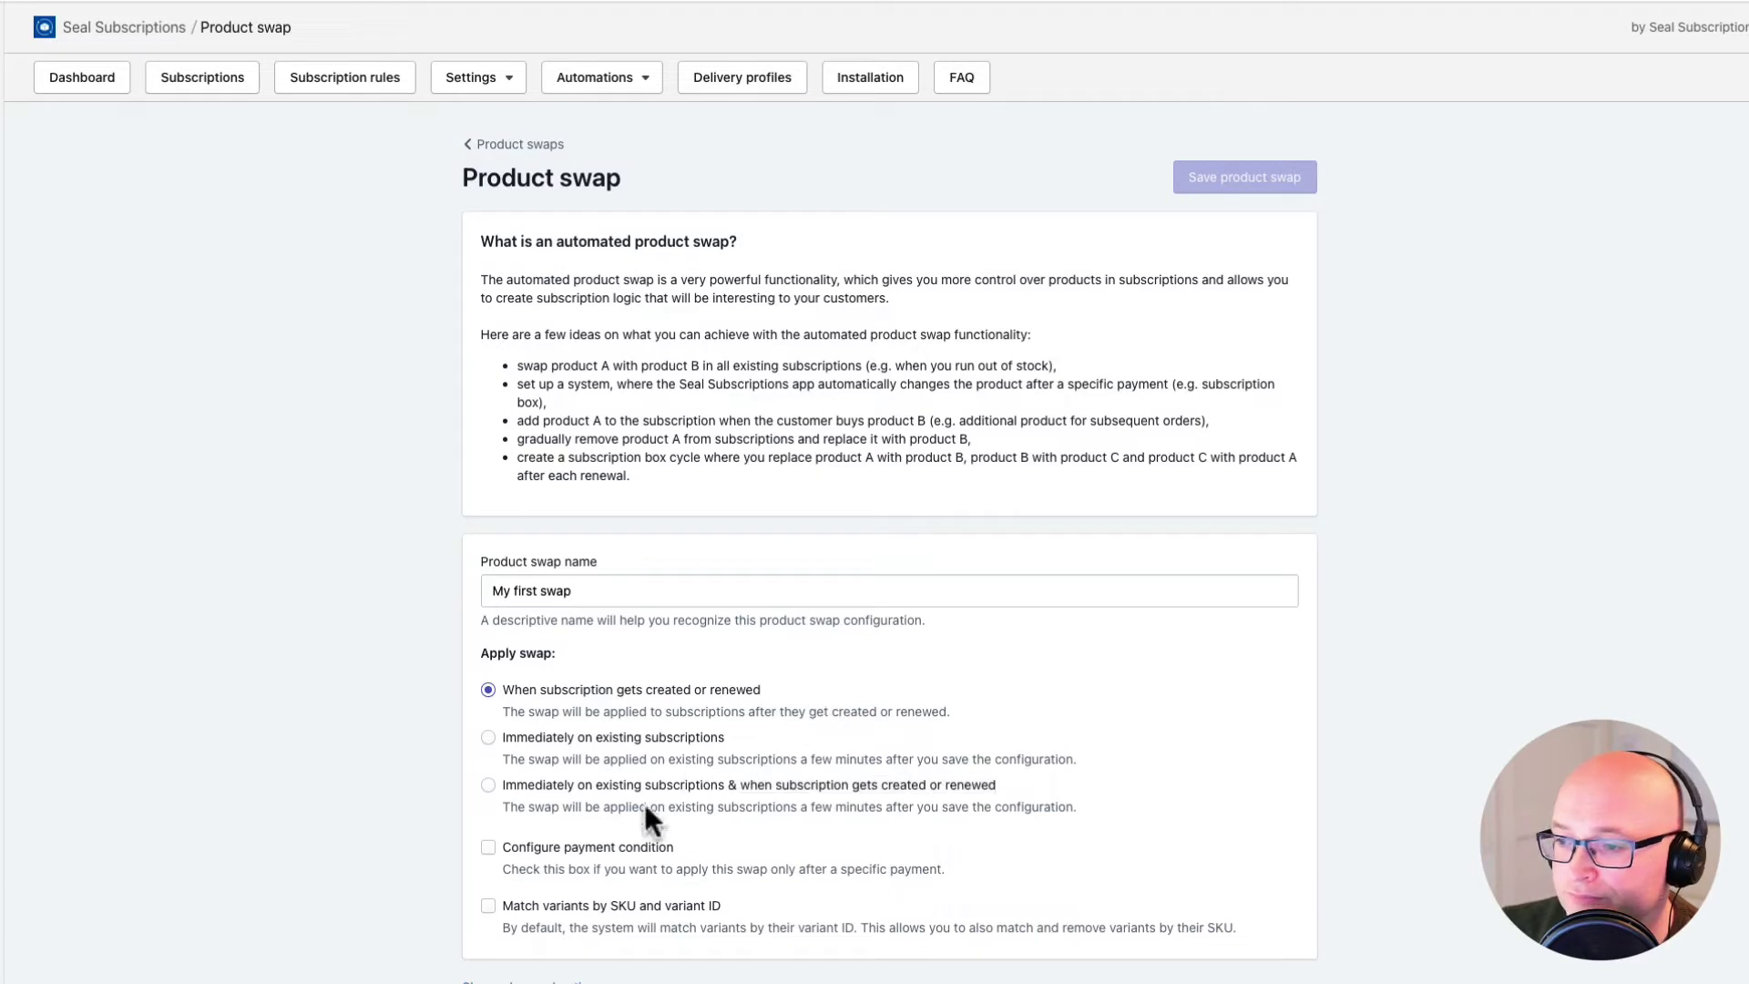
left_click(489, 849)
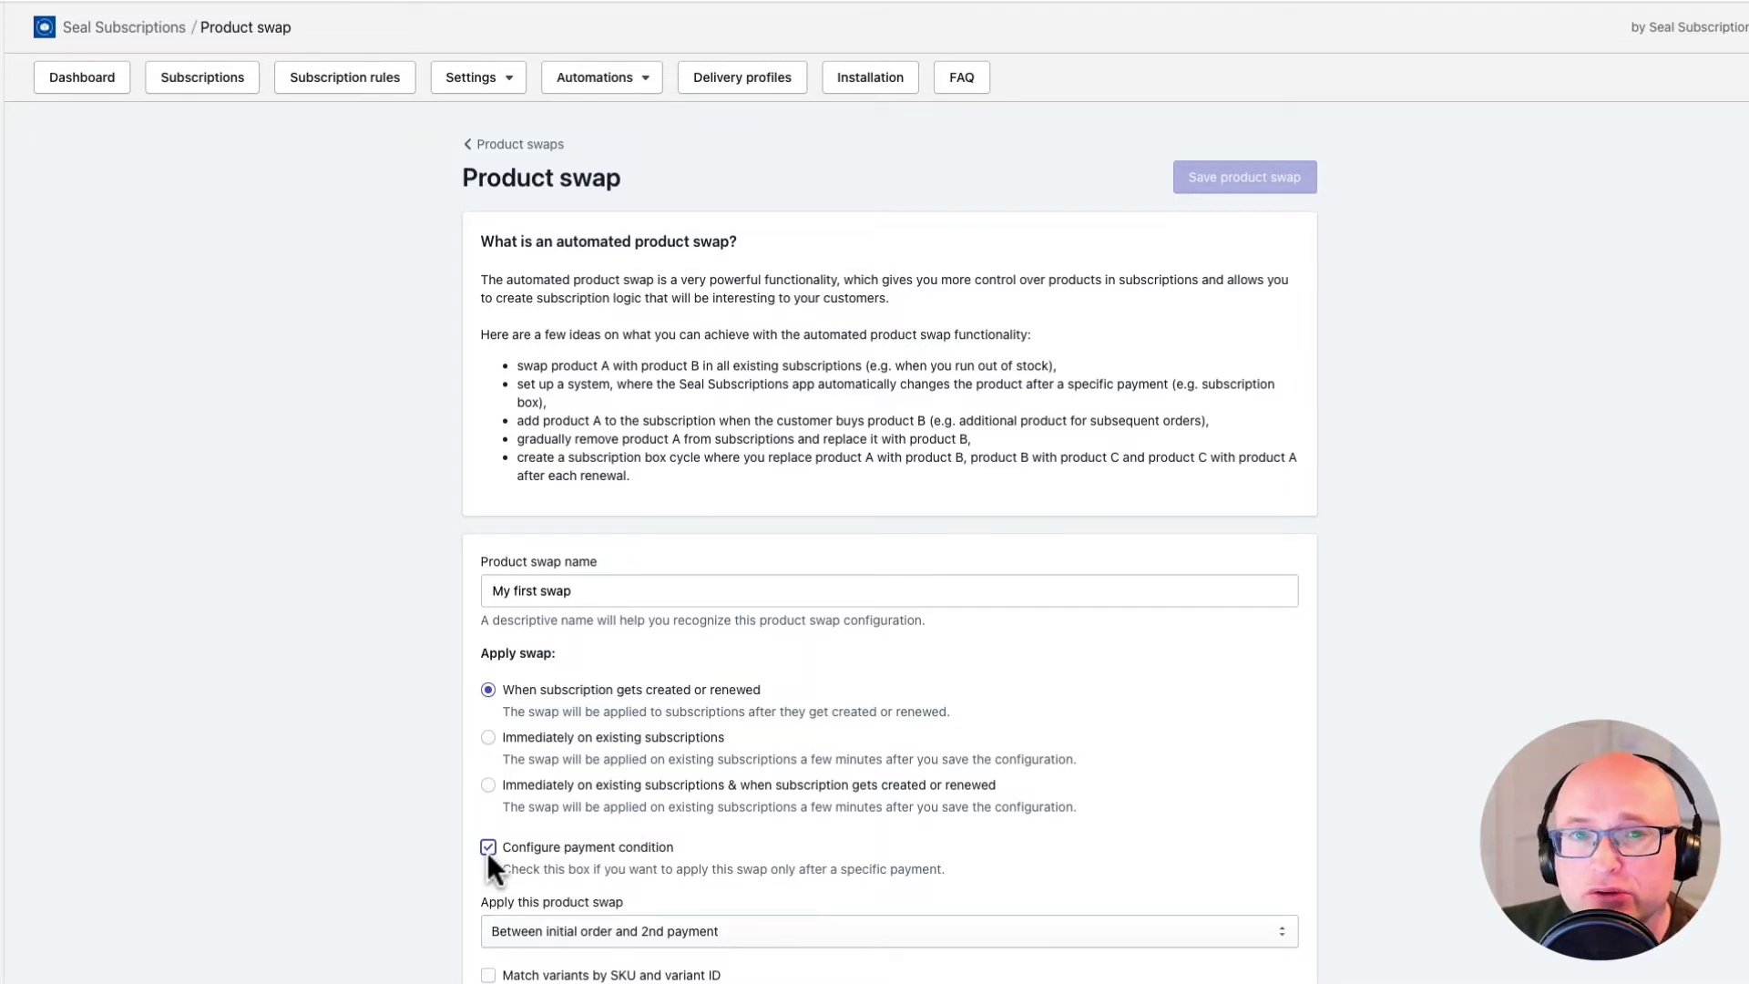
left_click(488, 849)
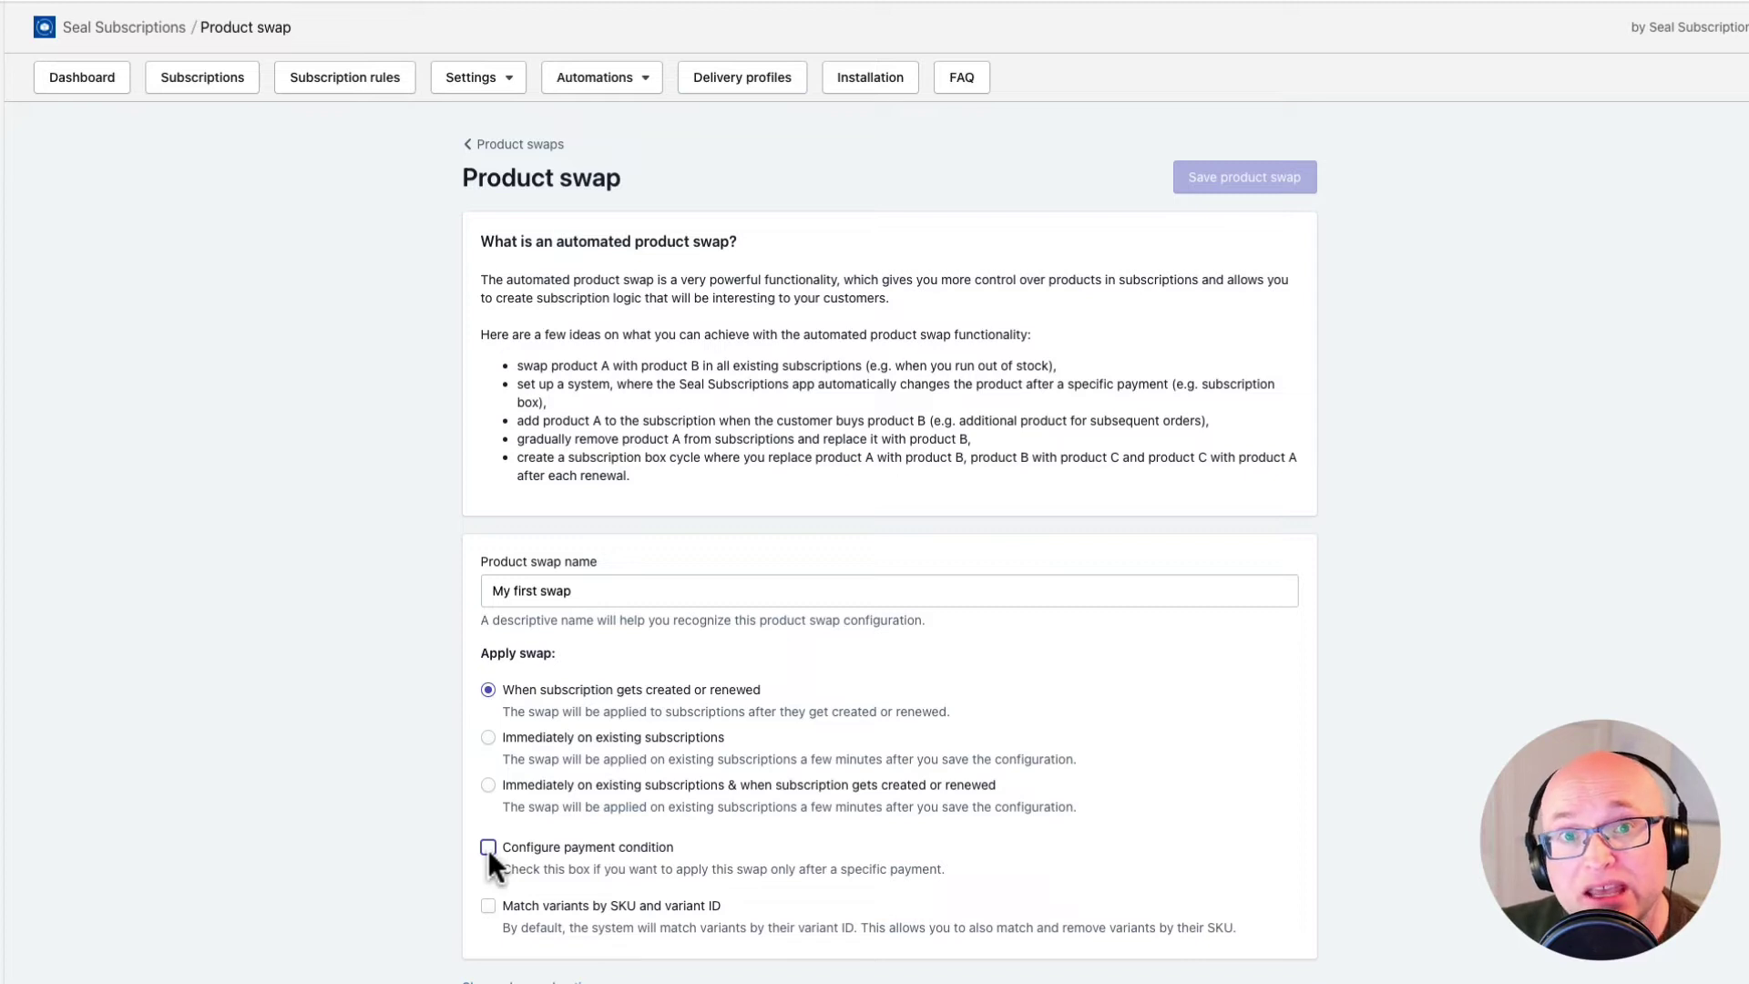
Enable matching variants by SKU and variant ID, and choose Bag of coffee as the product to remove from subscriptions
left_click(487, 906)
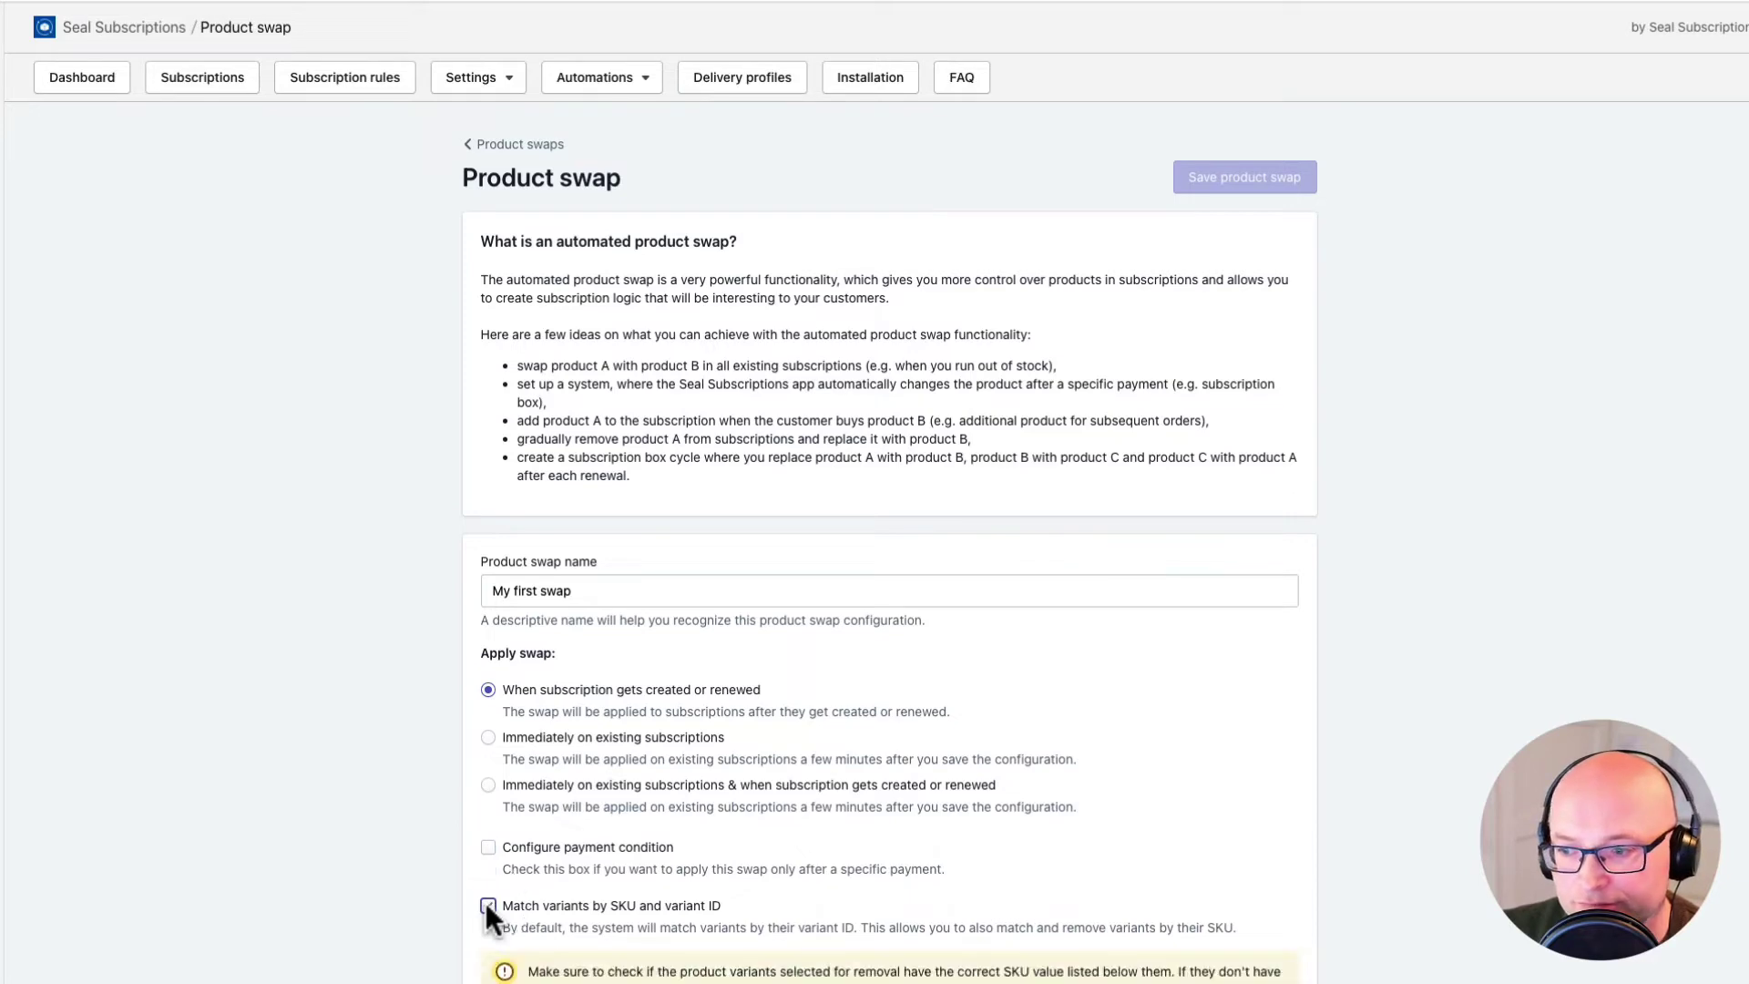
scroll(505, 904, "down", 6)
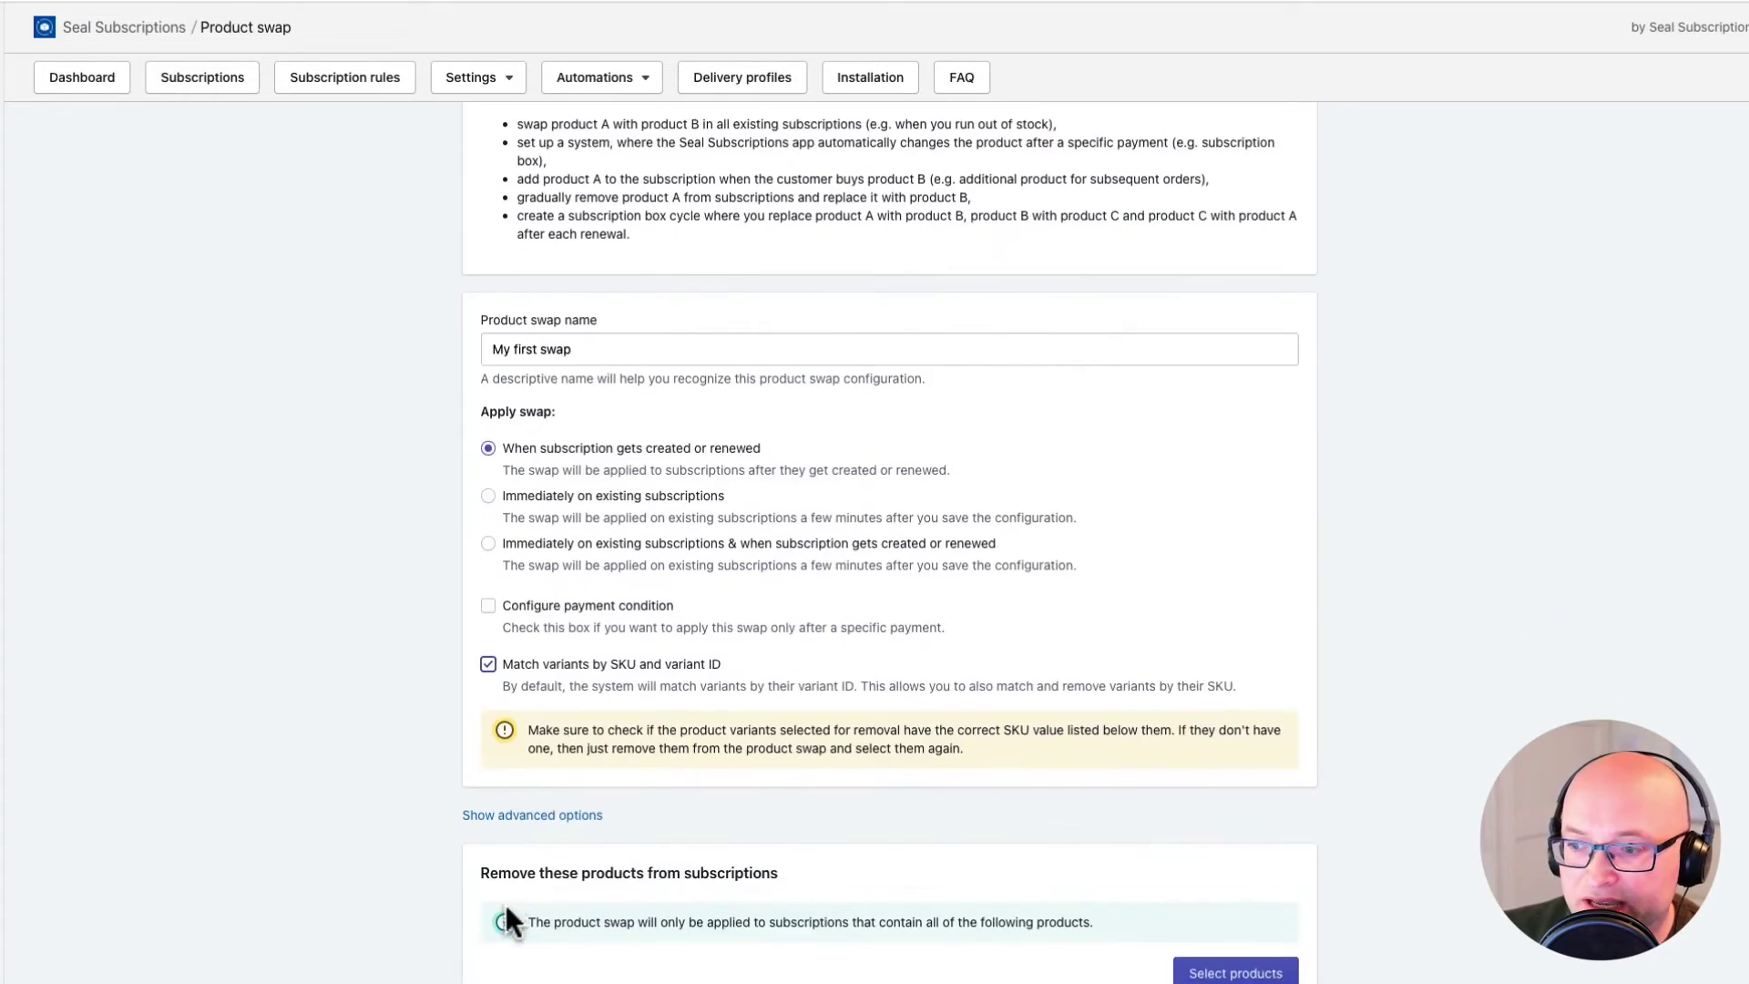
scroll(506, 904, "down", 2)
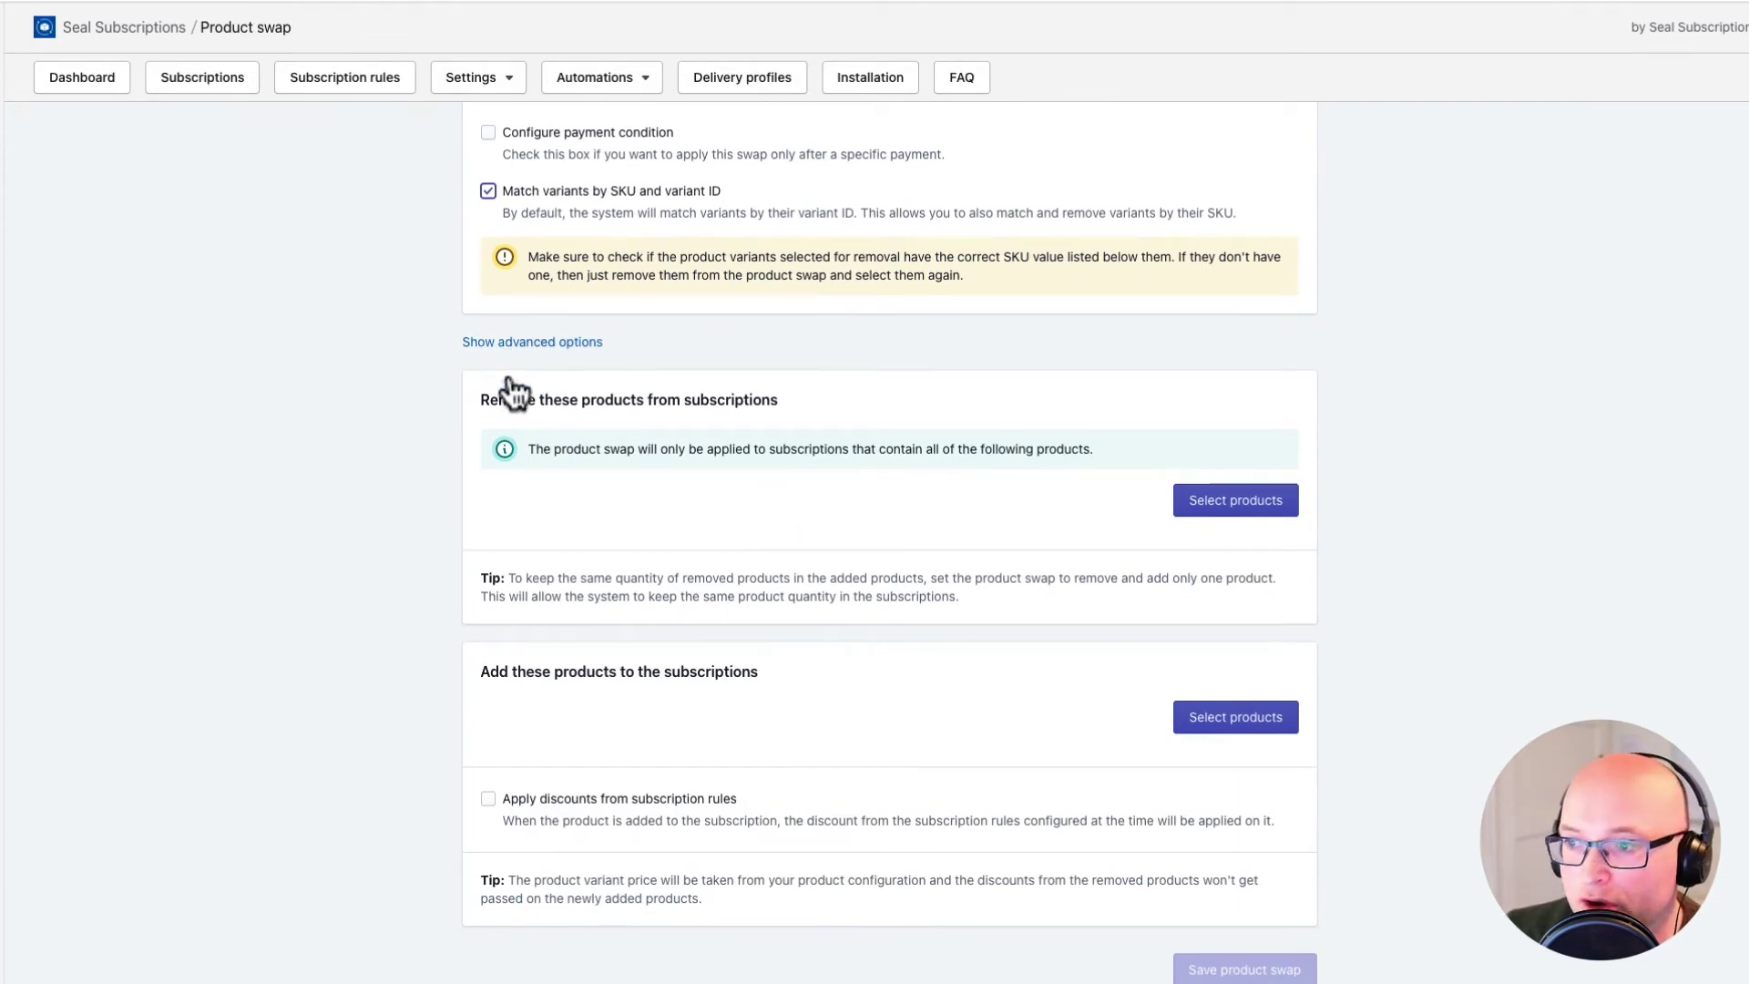
left_click_drag(480, 401, 817, 406)
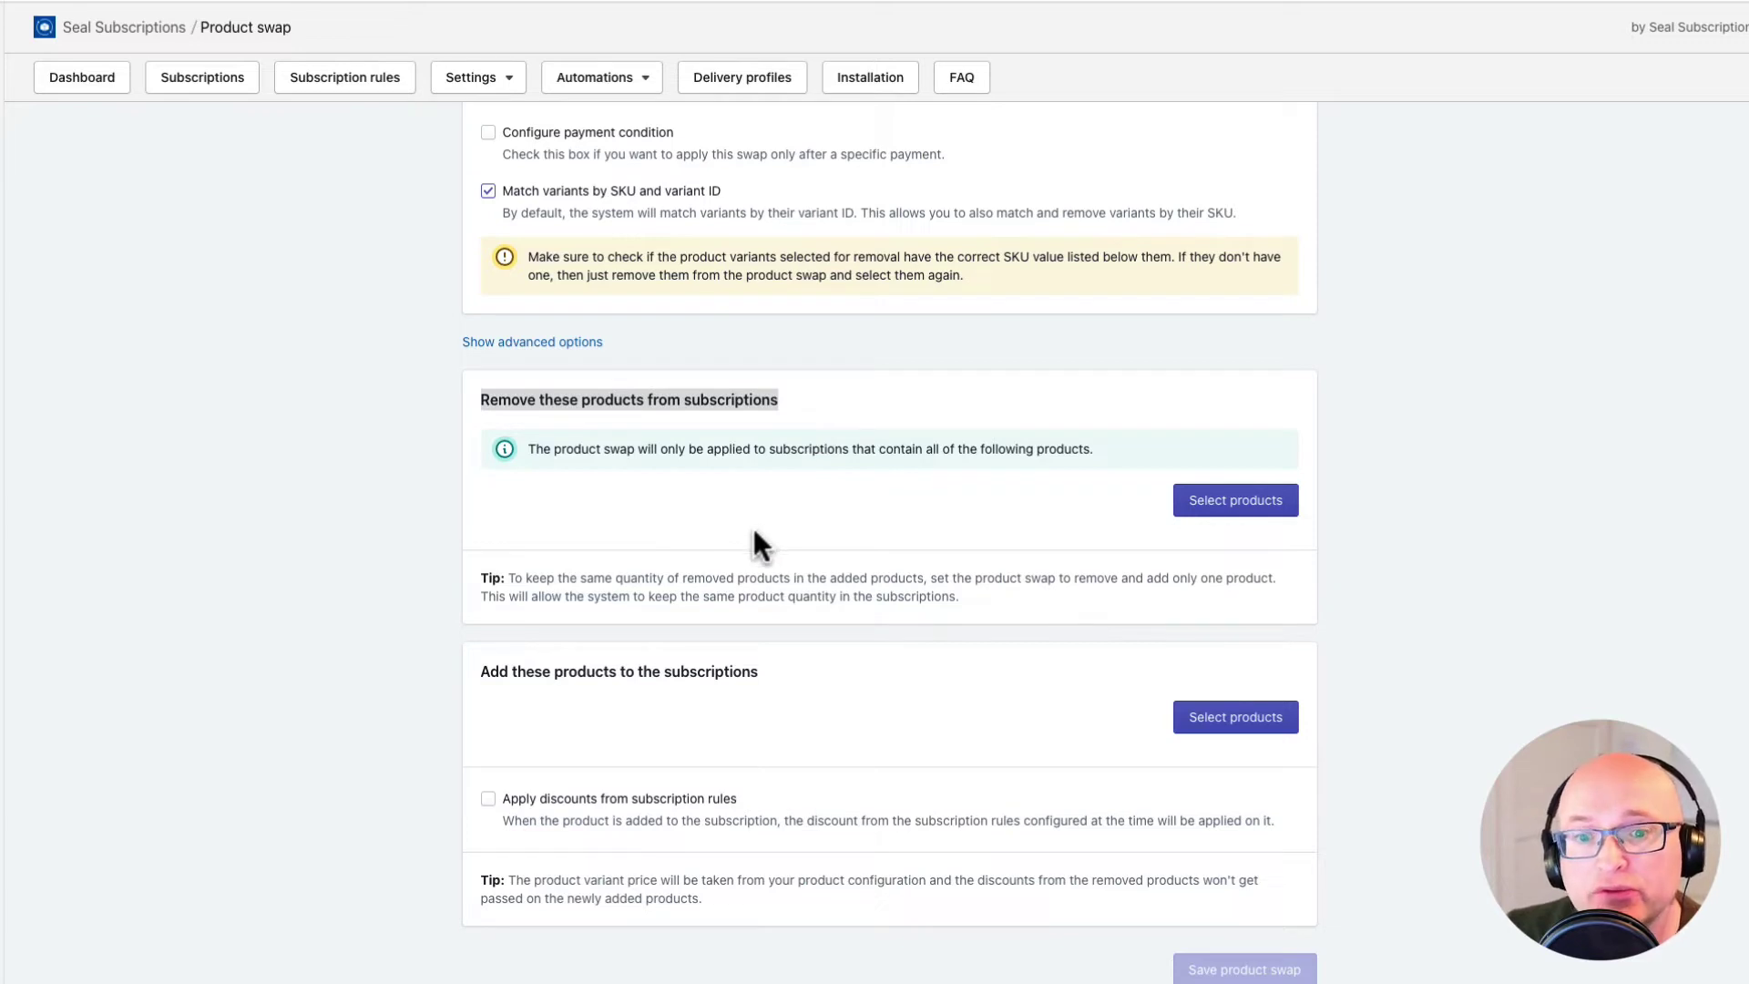
left_click(806, 514)
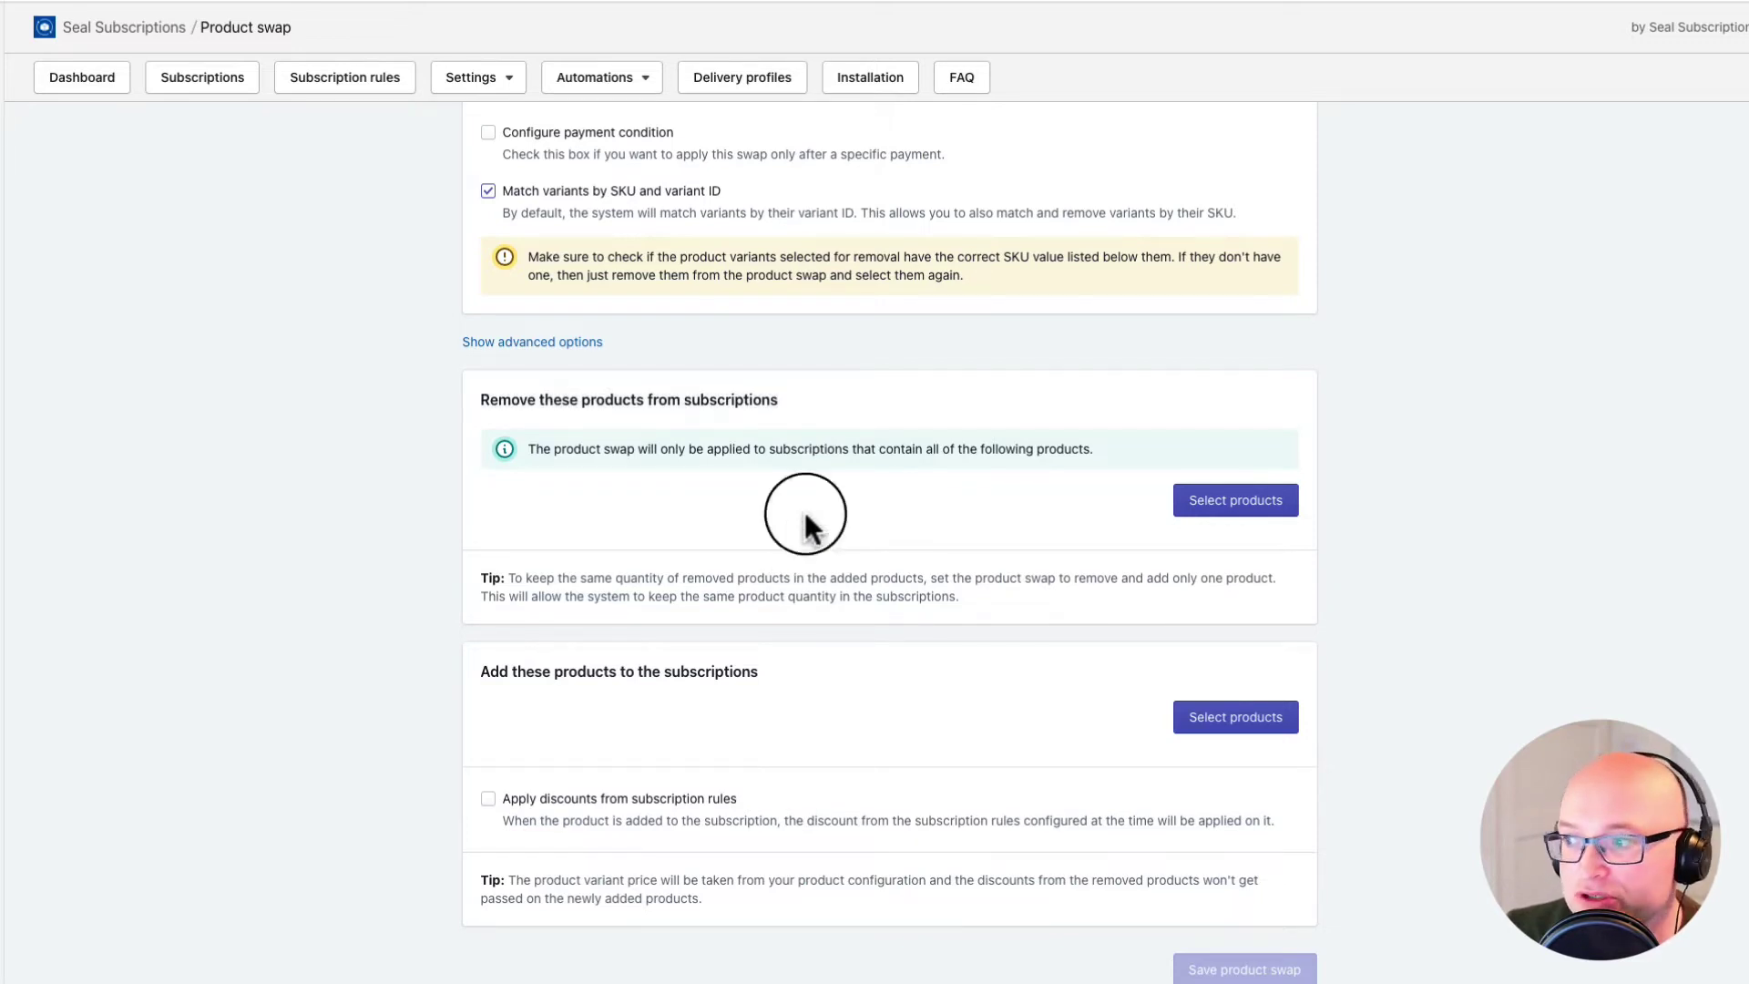
left_click(1267, 515)
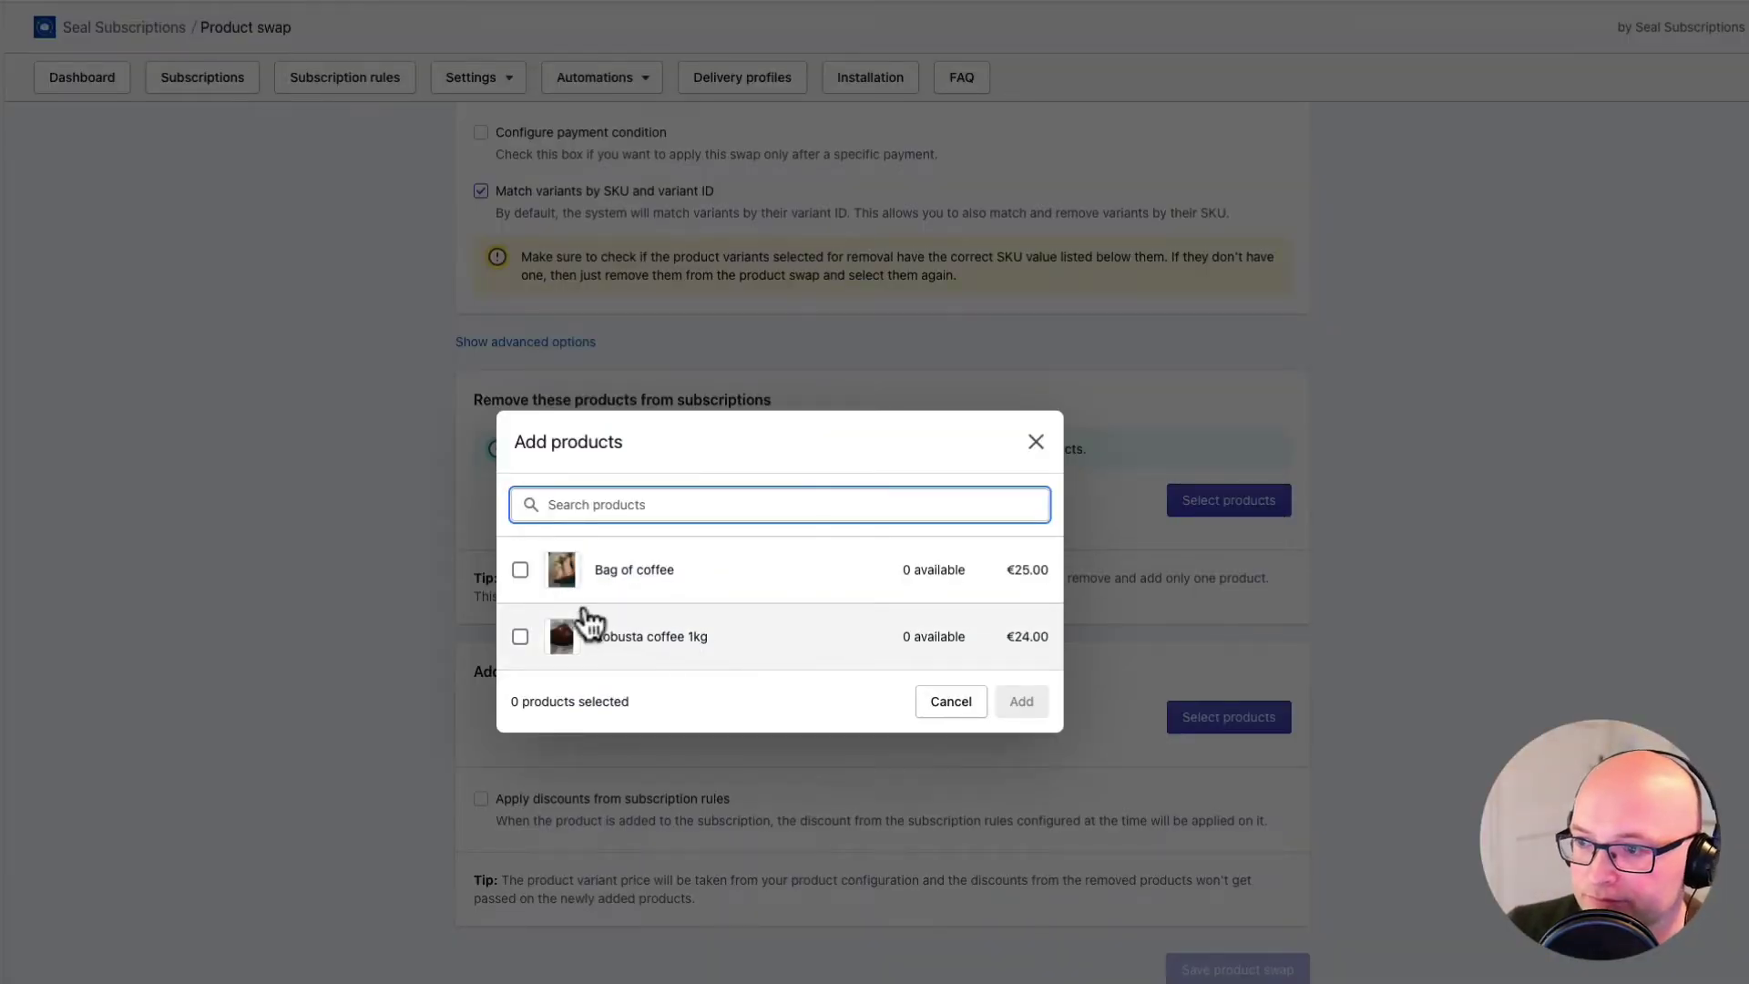
left_click(524, 583)
left_click(1027, 706)
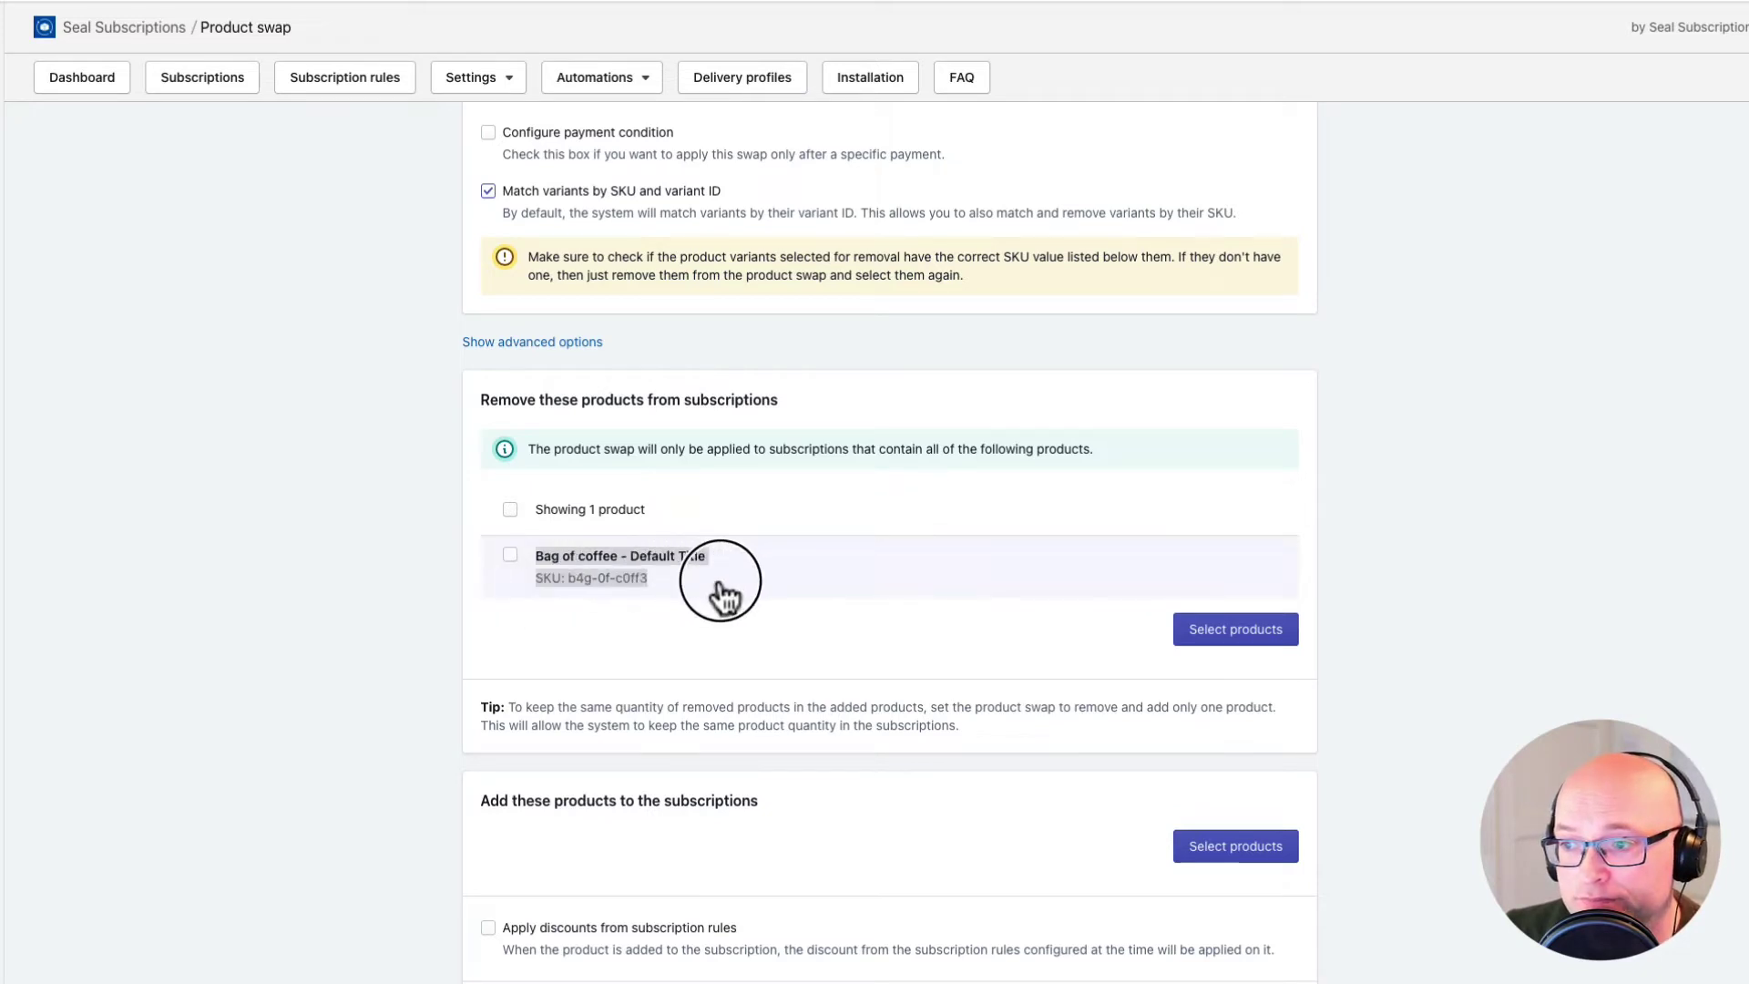
Choose Robusta coffee 1kg as the product to add to the subscriptions
left_click(1236, 861)
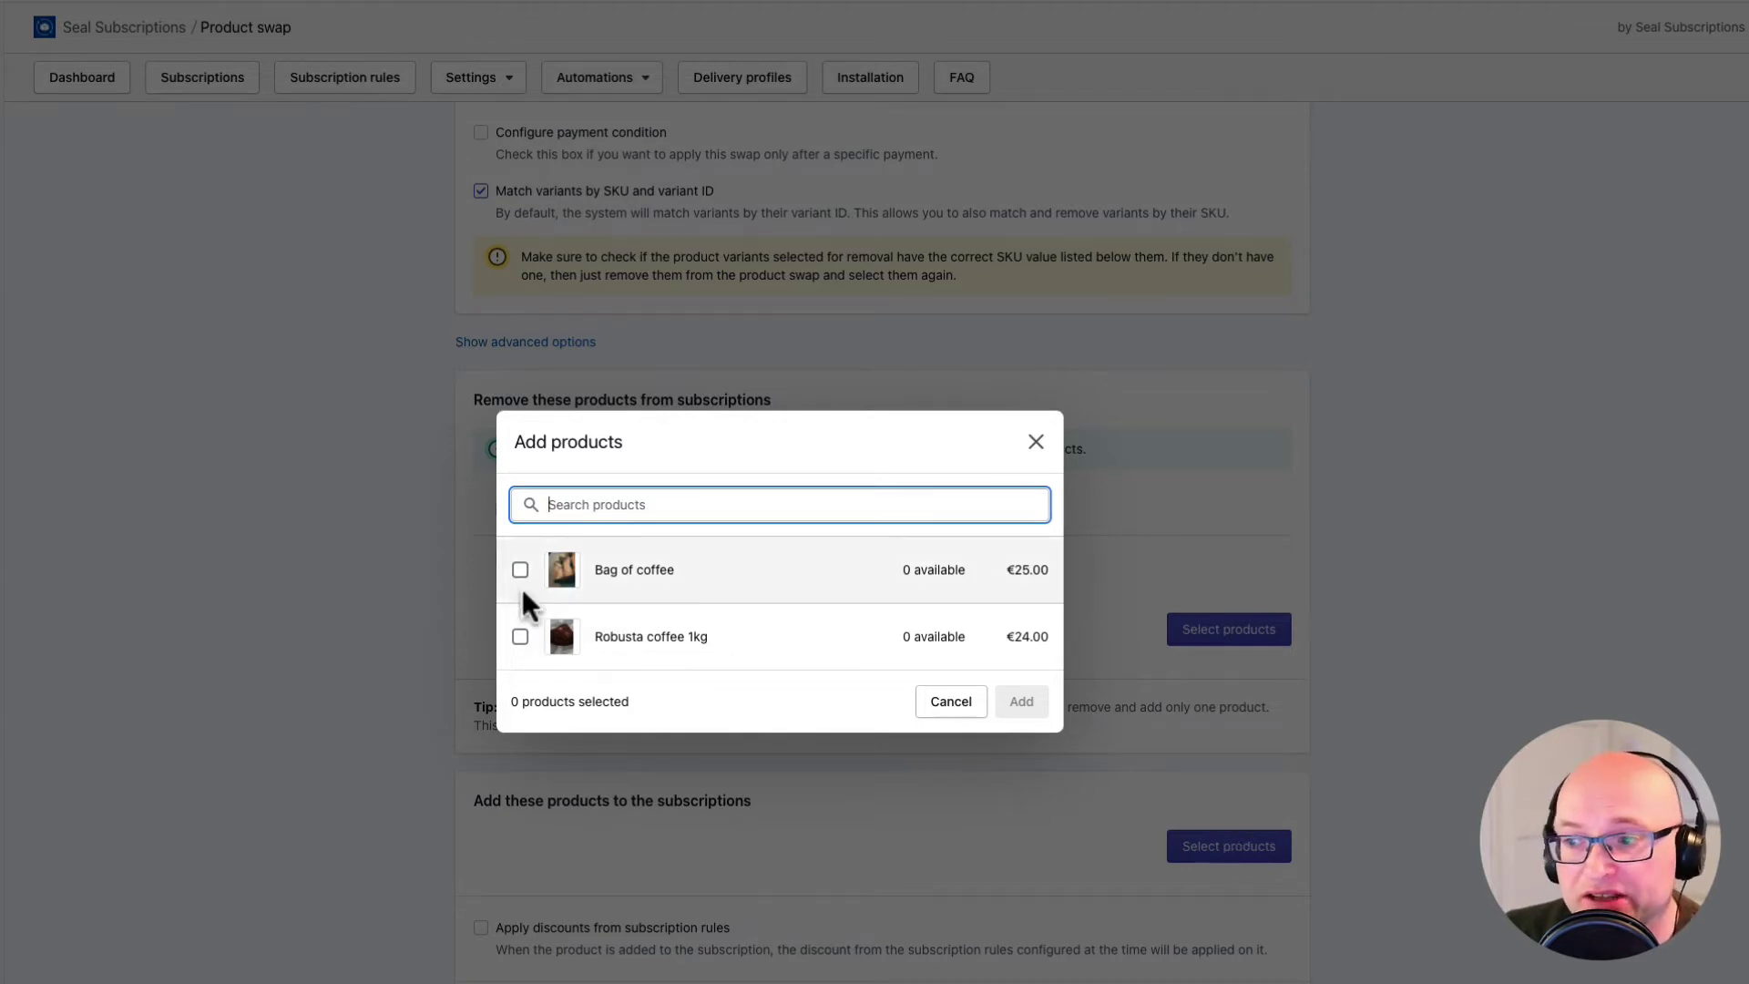
left_click(520, 637)
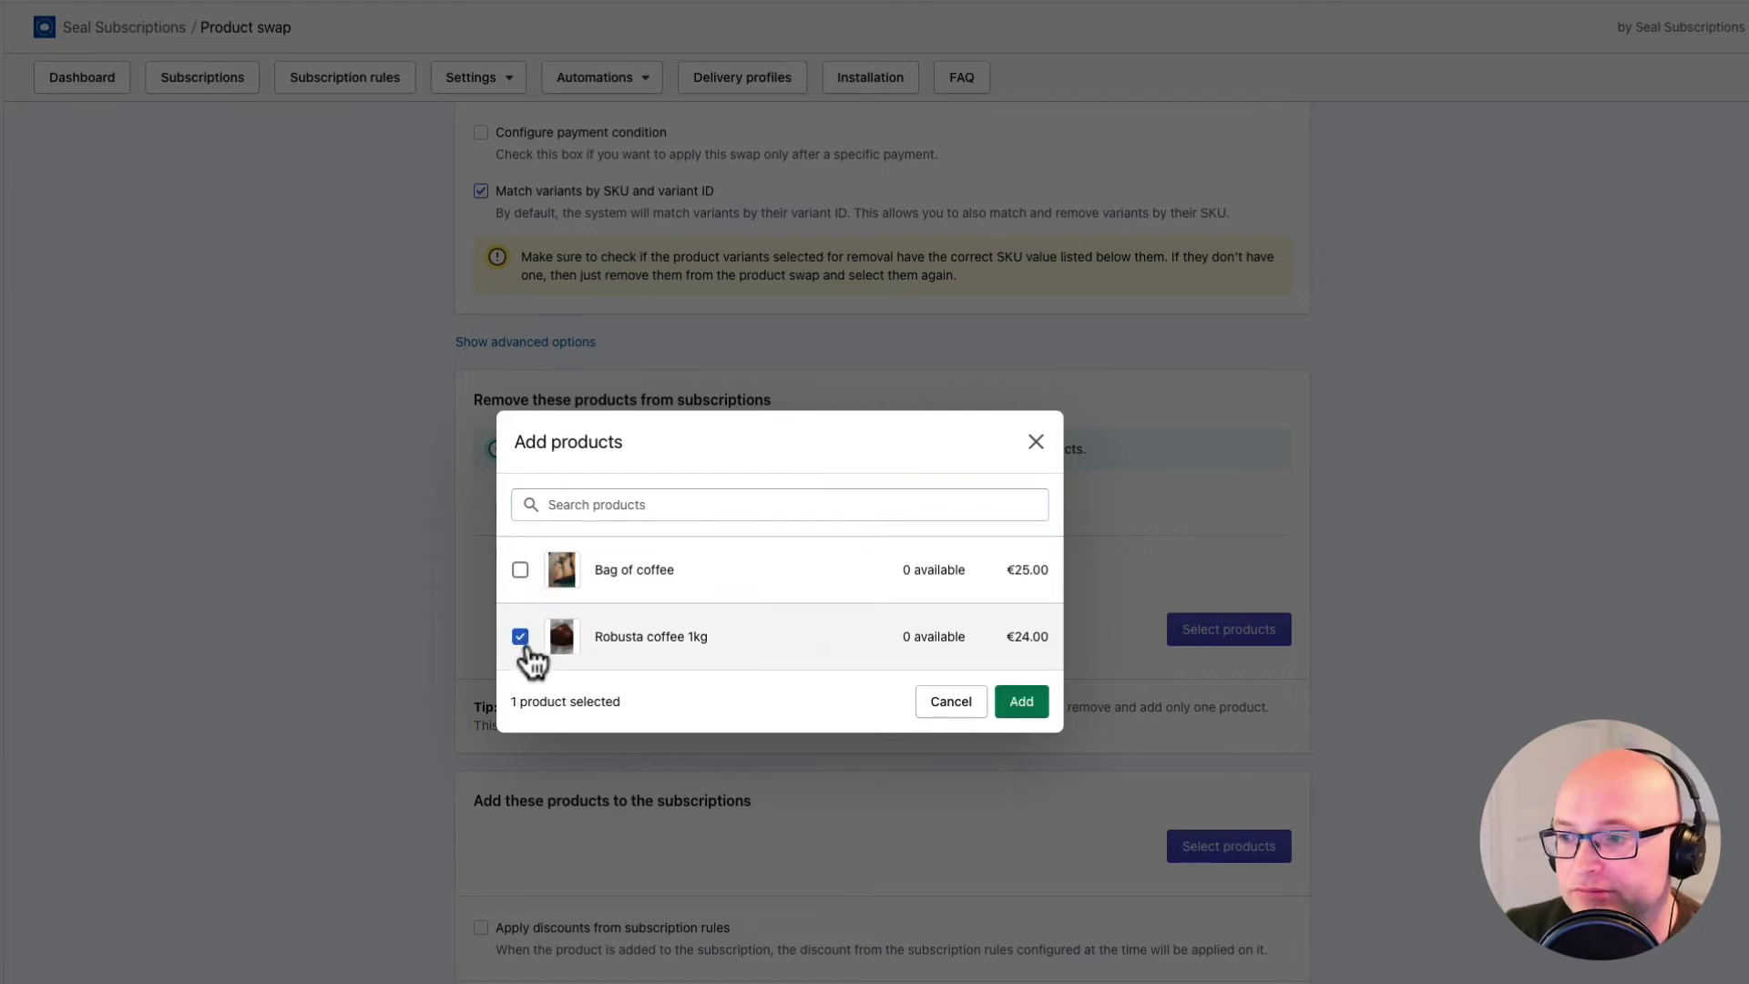
left_click(1019, 711)
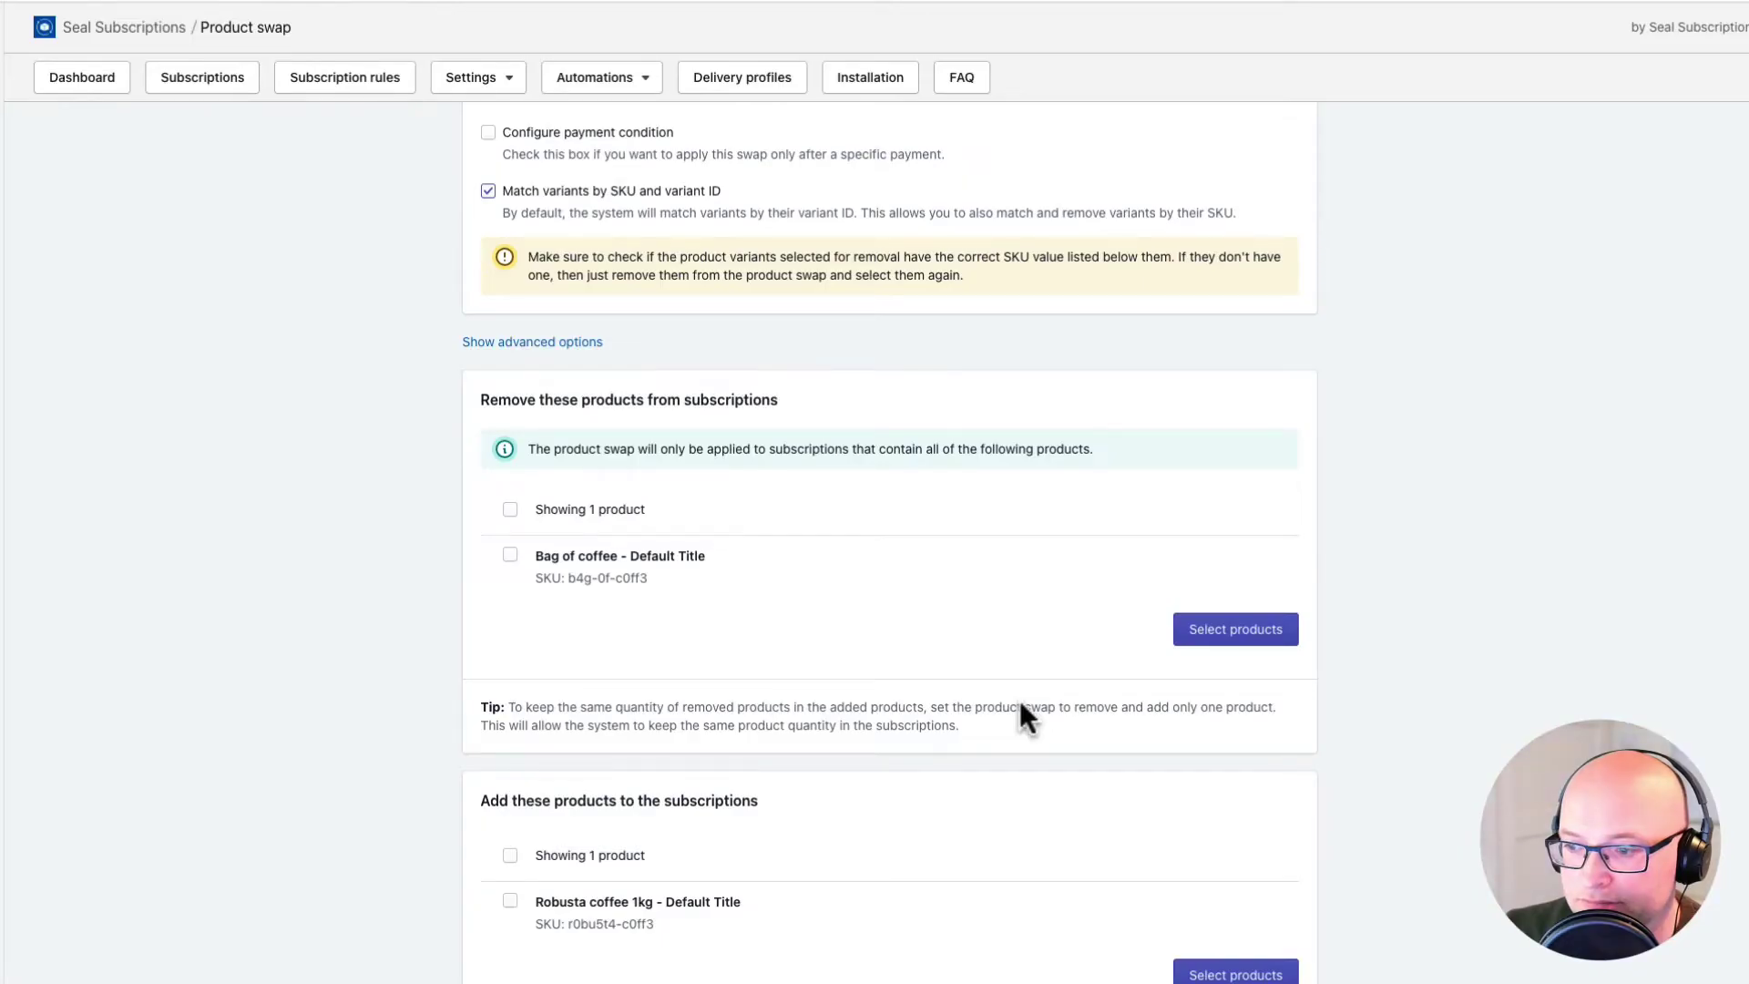
Enable applying discounts from subscription rules to the added product and save the product swap
scroll(861, 779, "down", 5)
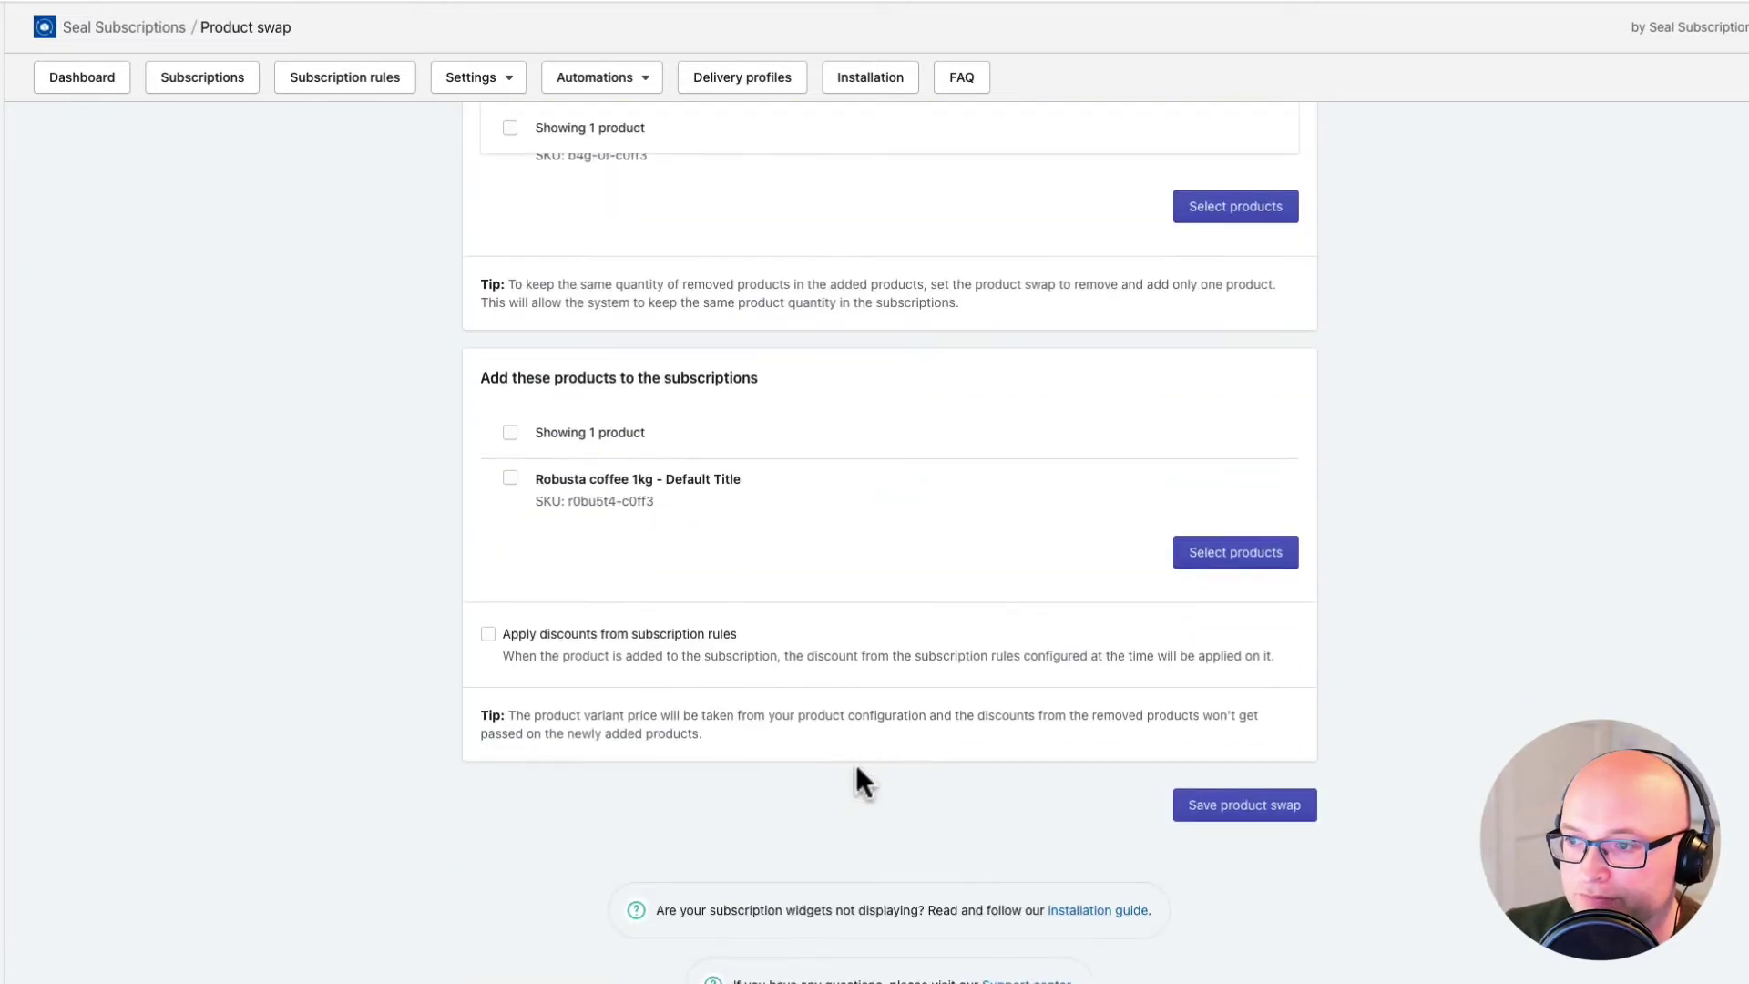
scroll(856, 770, "up", 3)
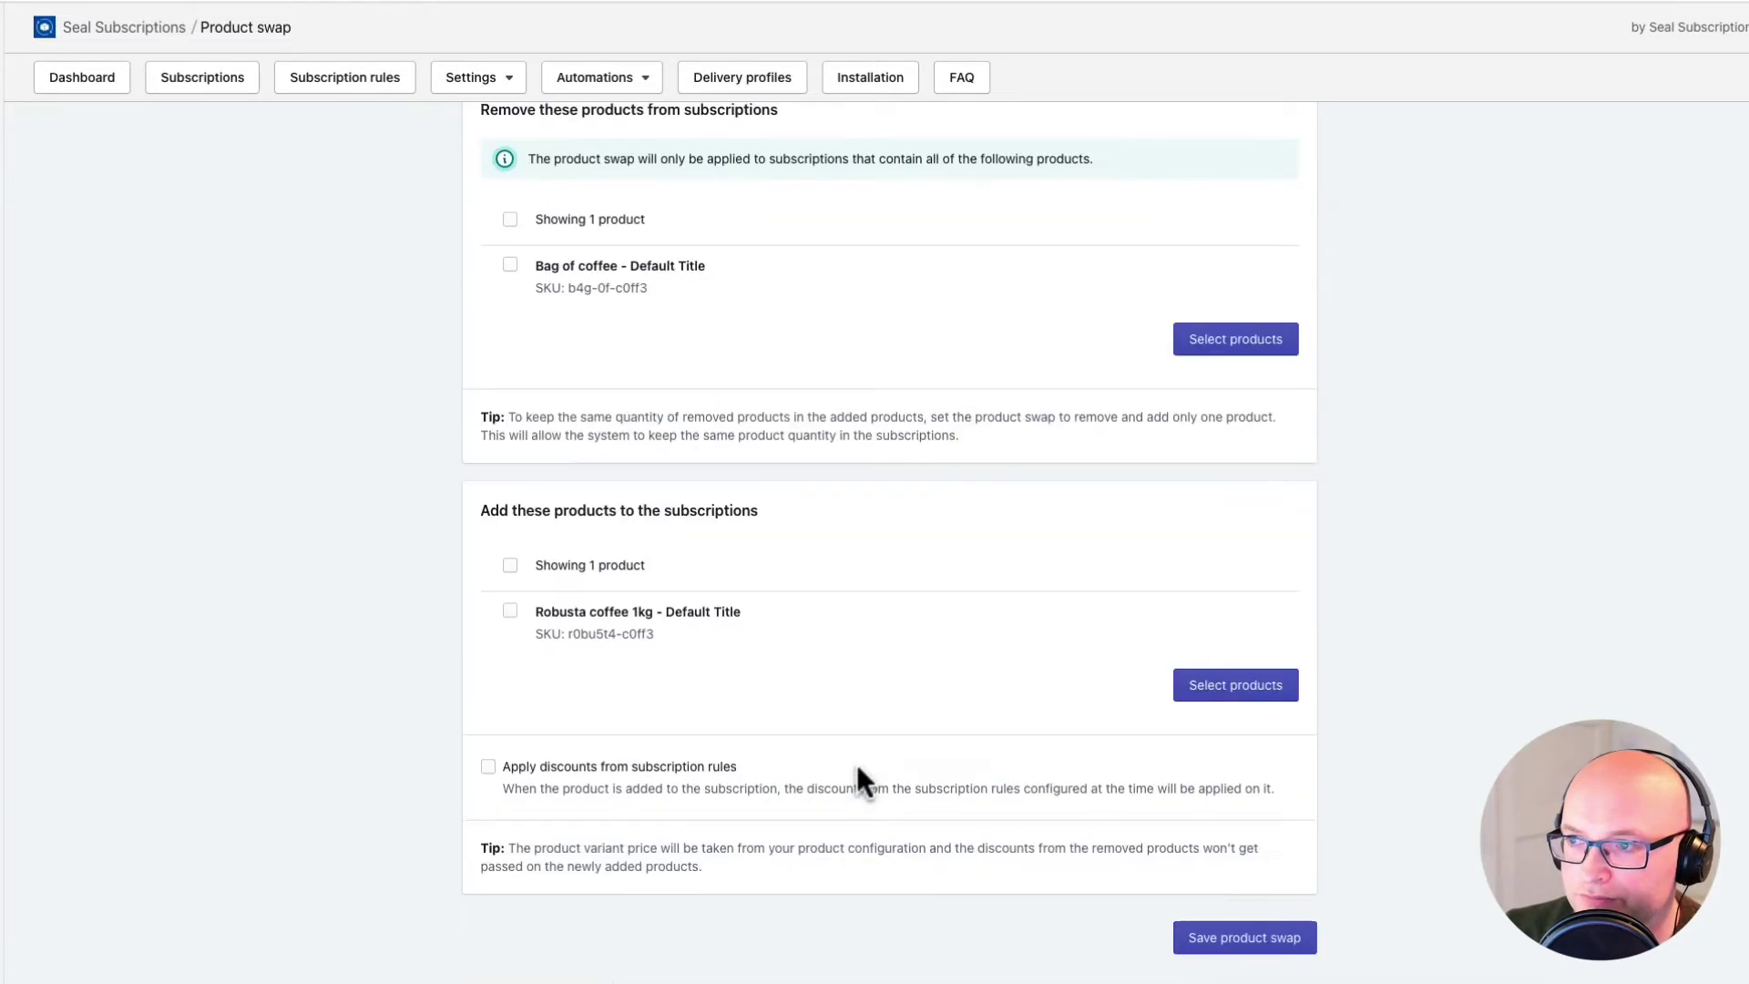
scroll(856, 772, "up", 1)
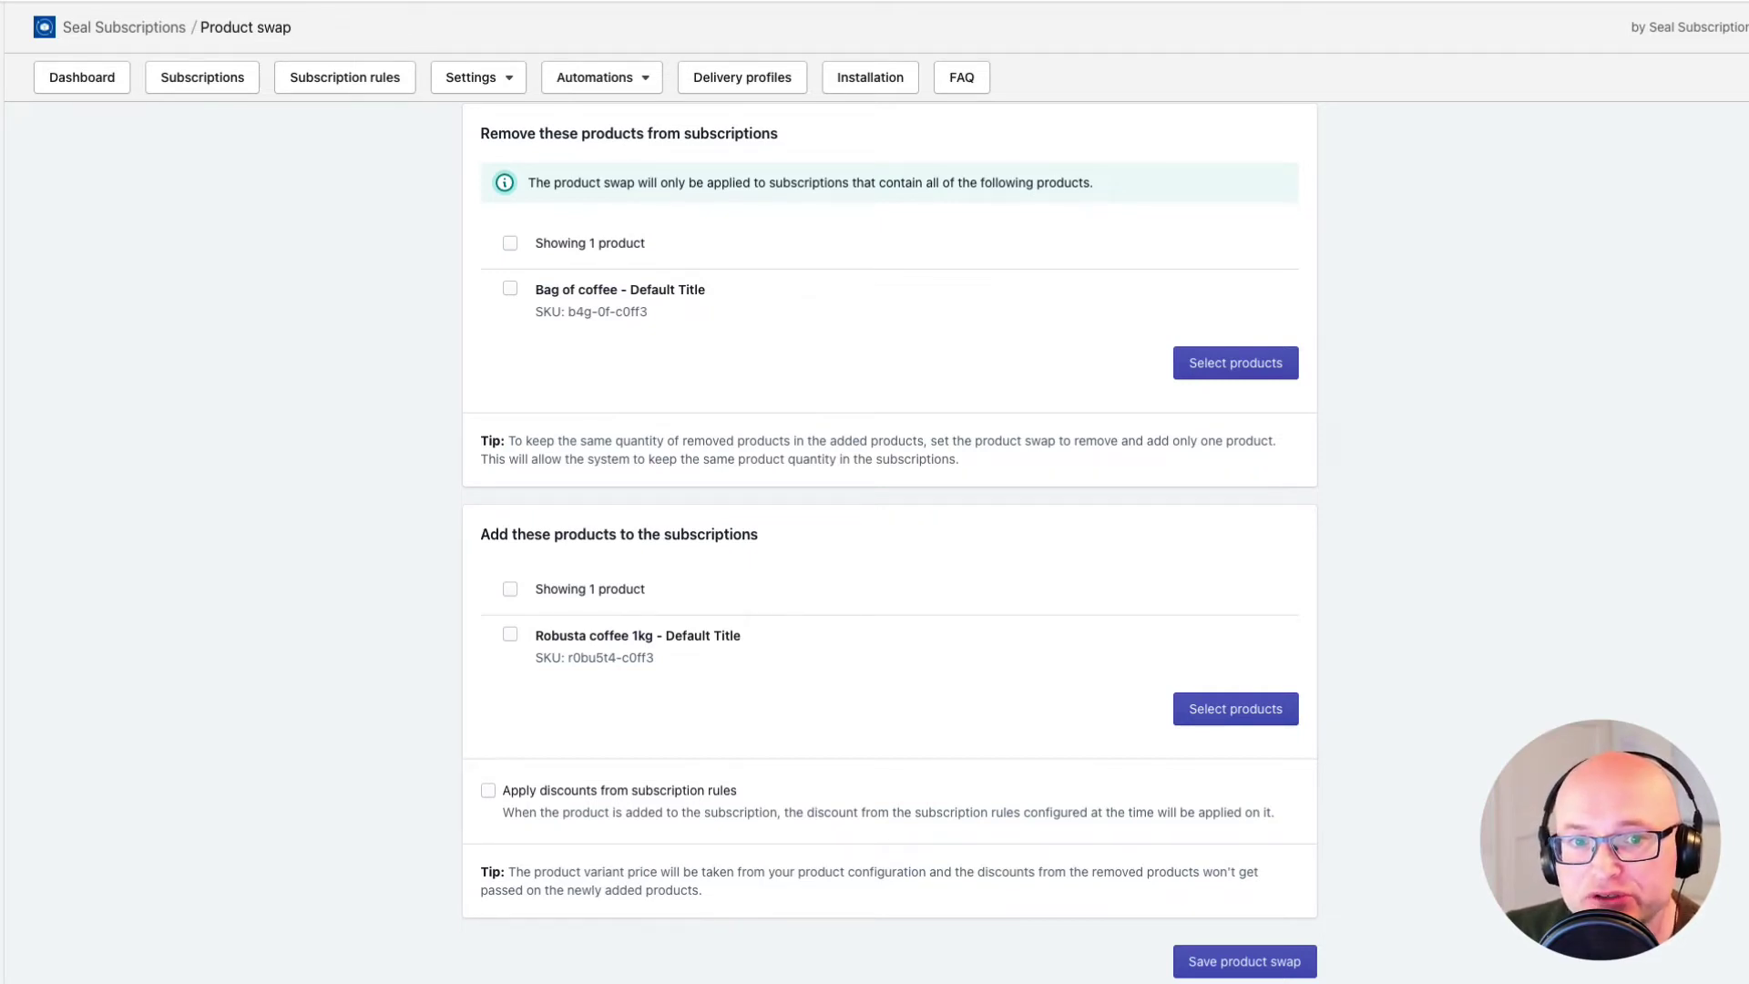
left_click(489, 791)
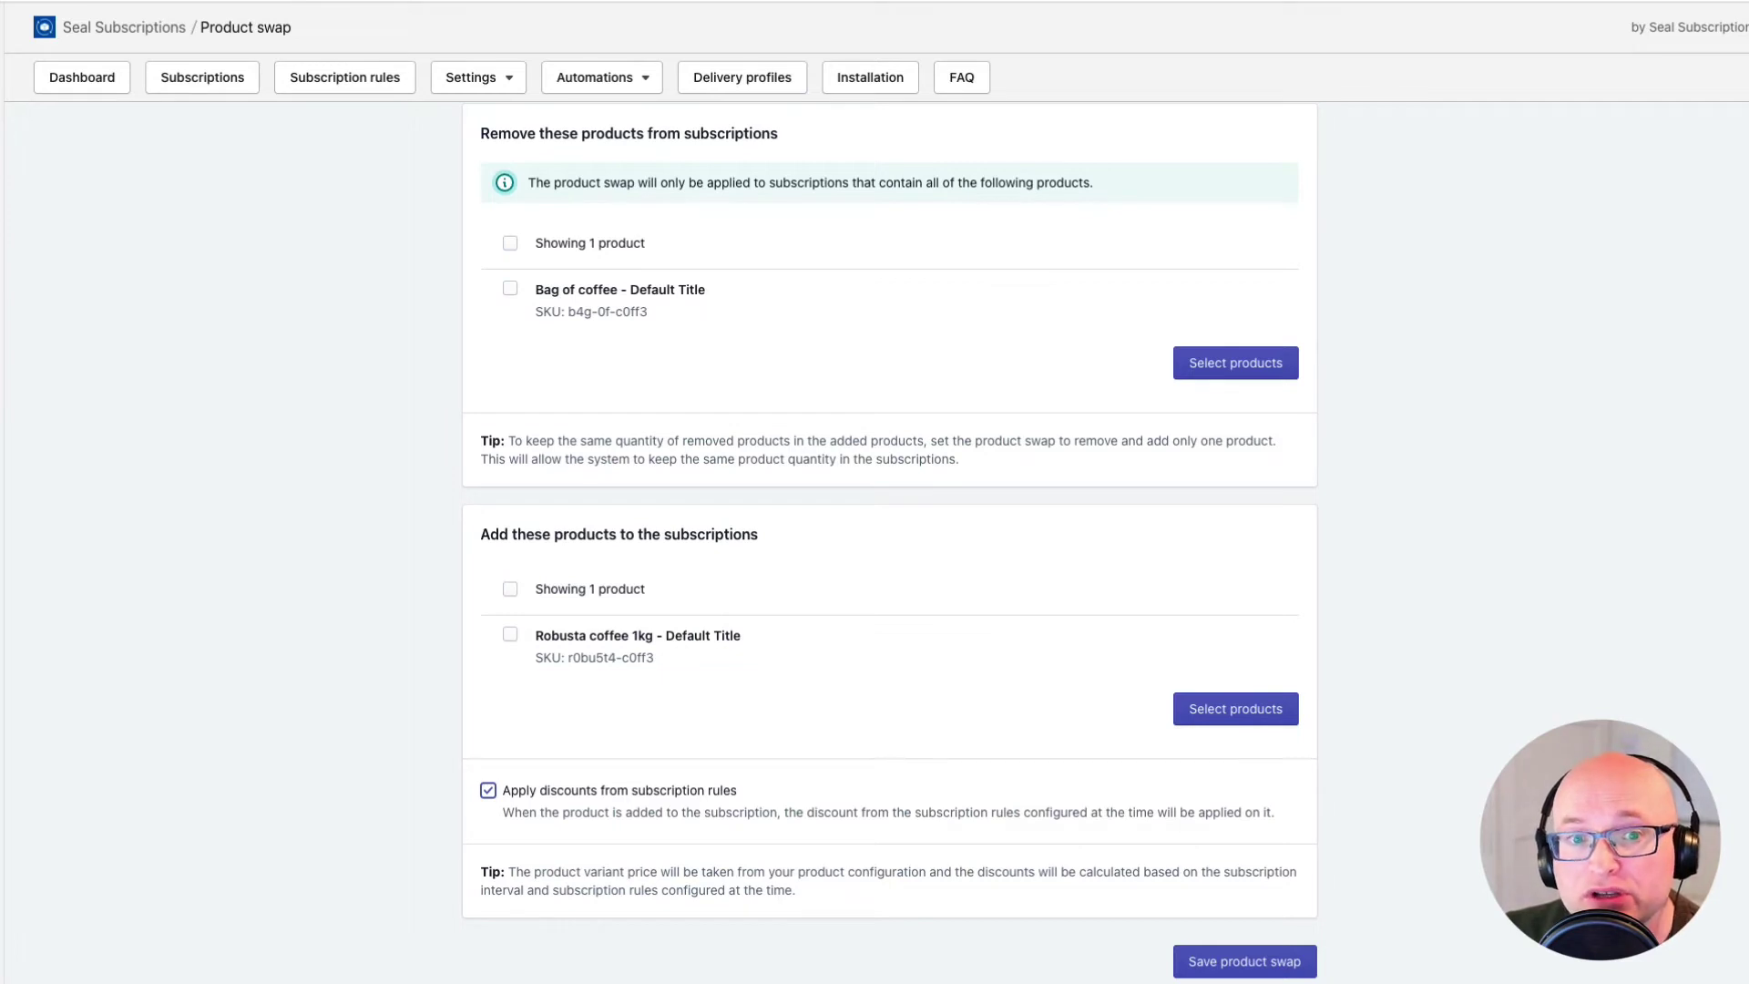
scroll(537, 724, "down", 3)
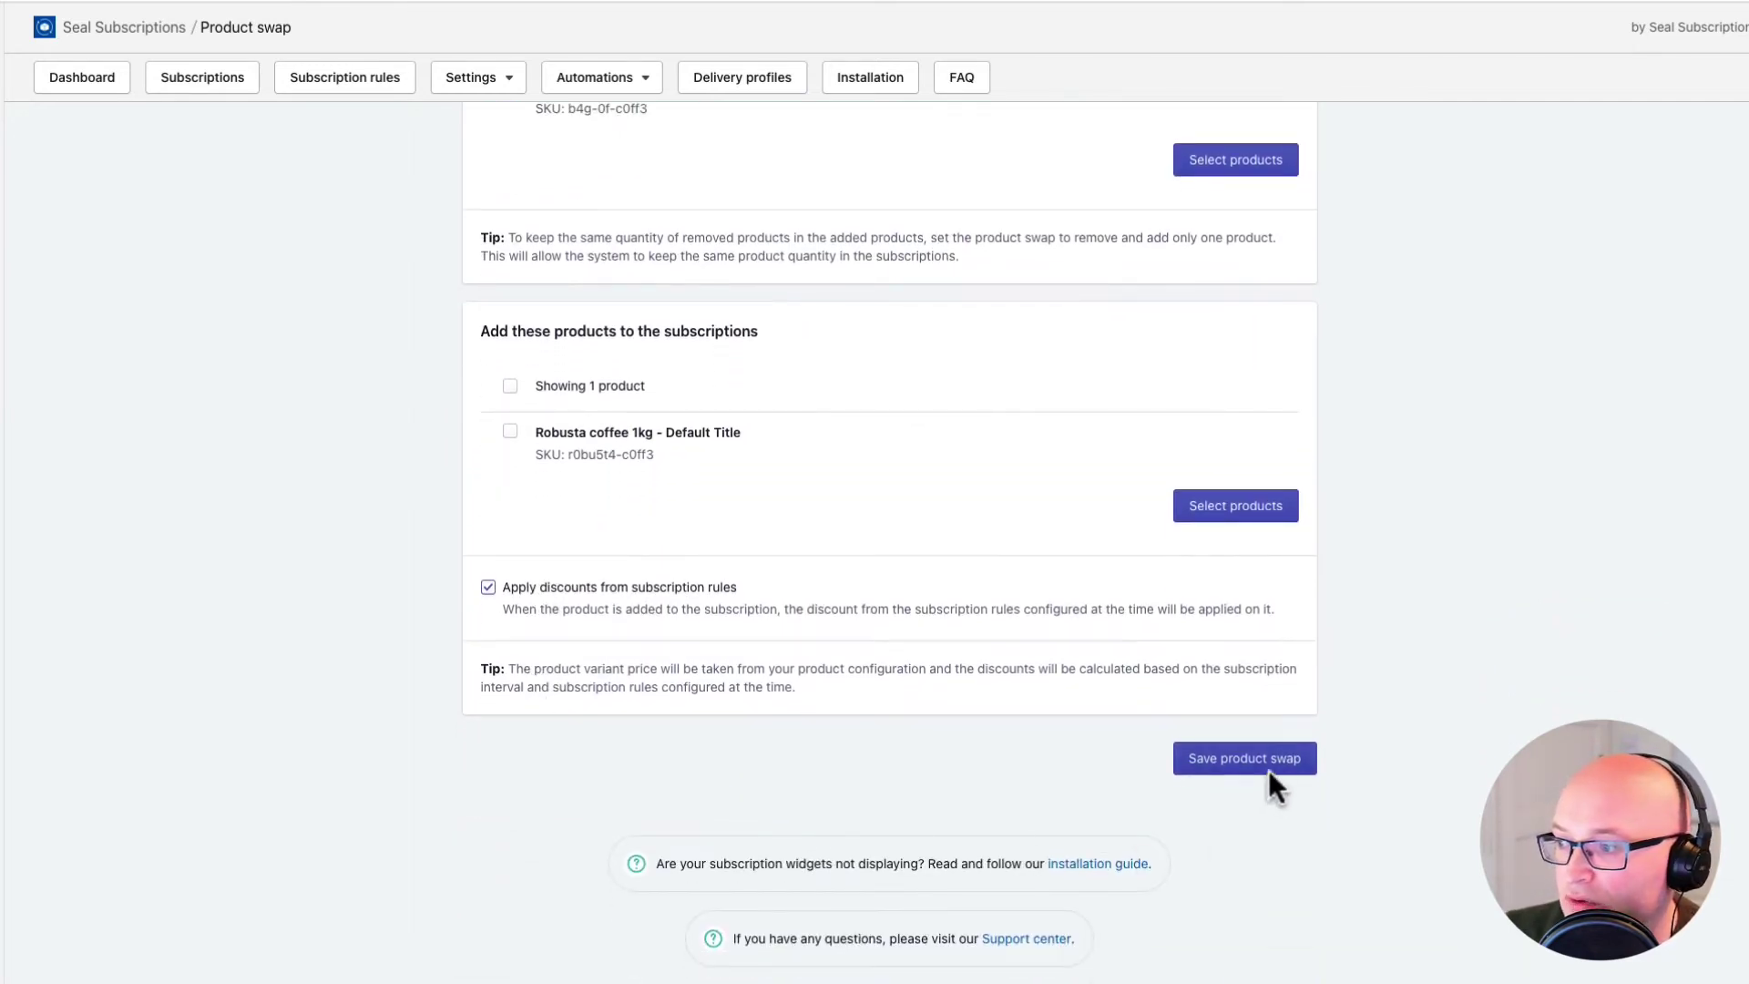
left_click(1232, 769)
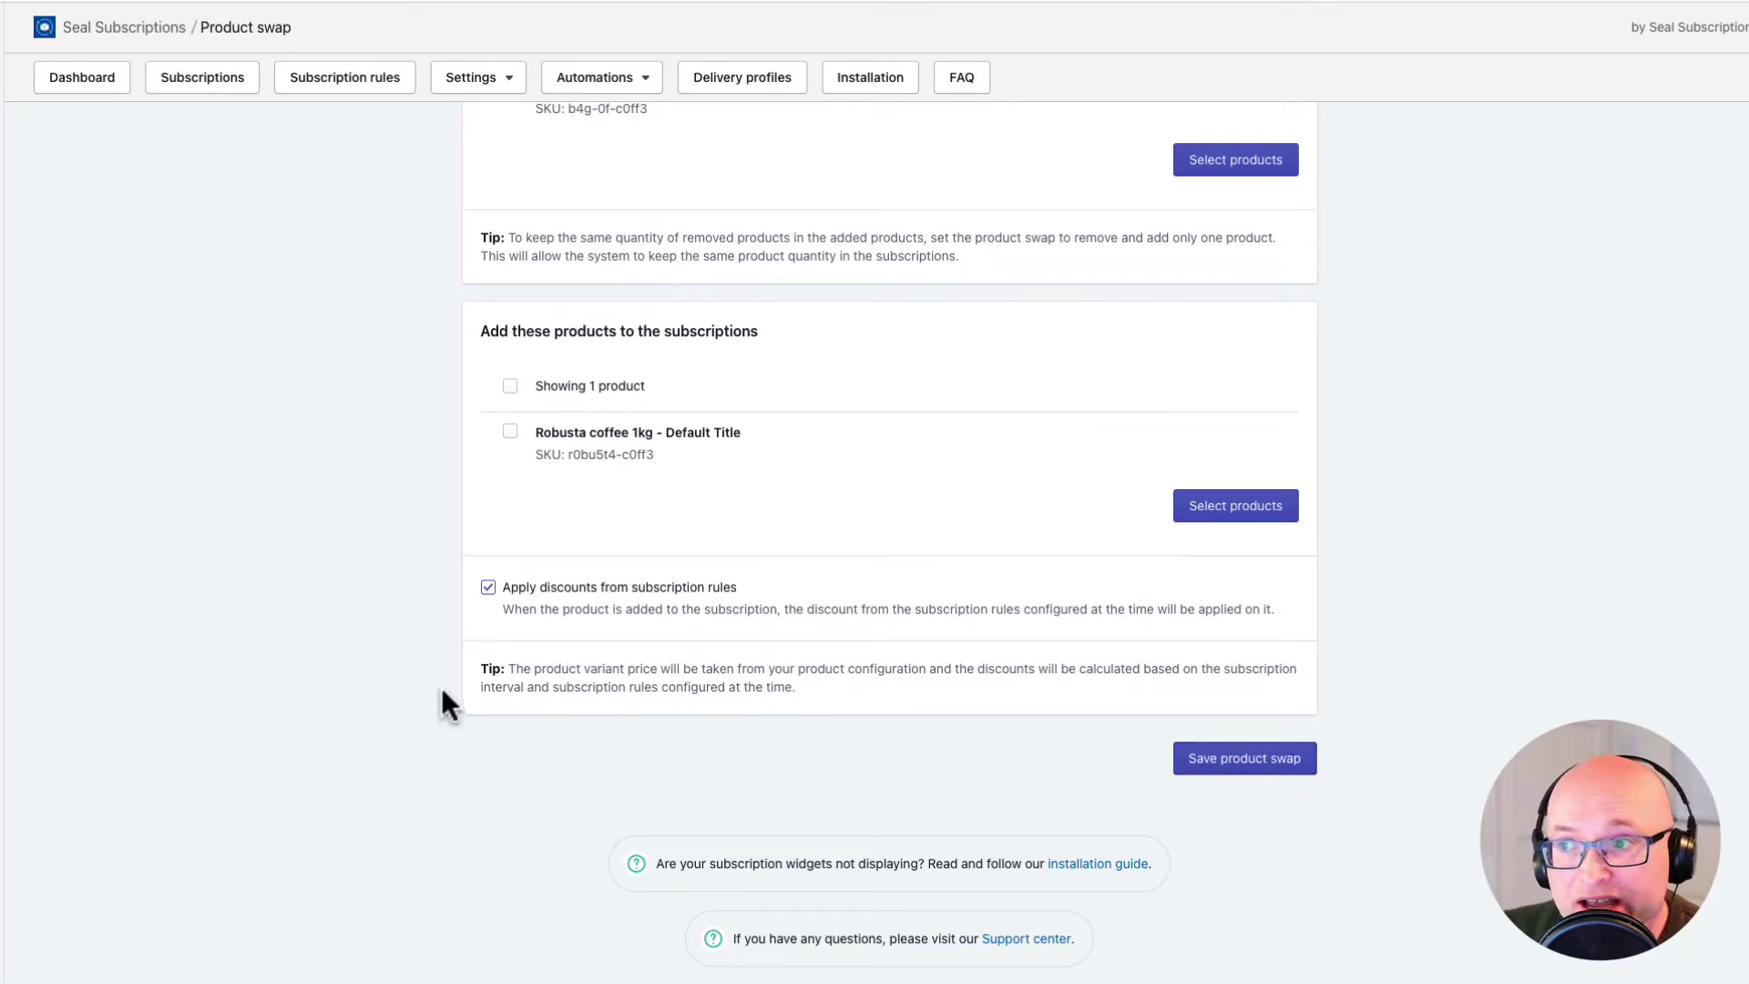
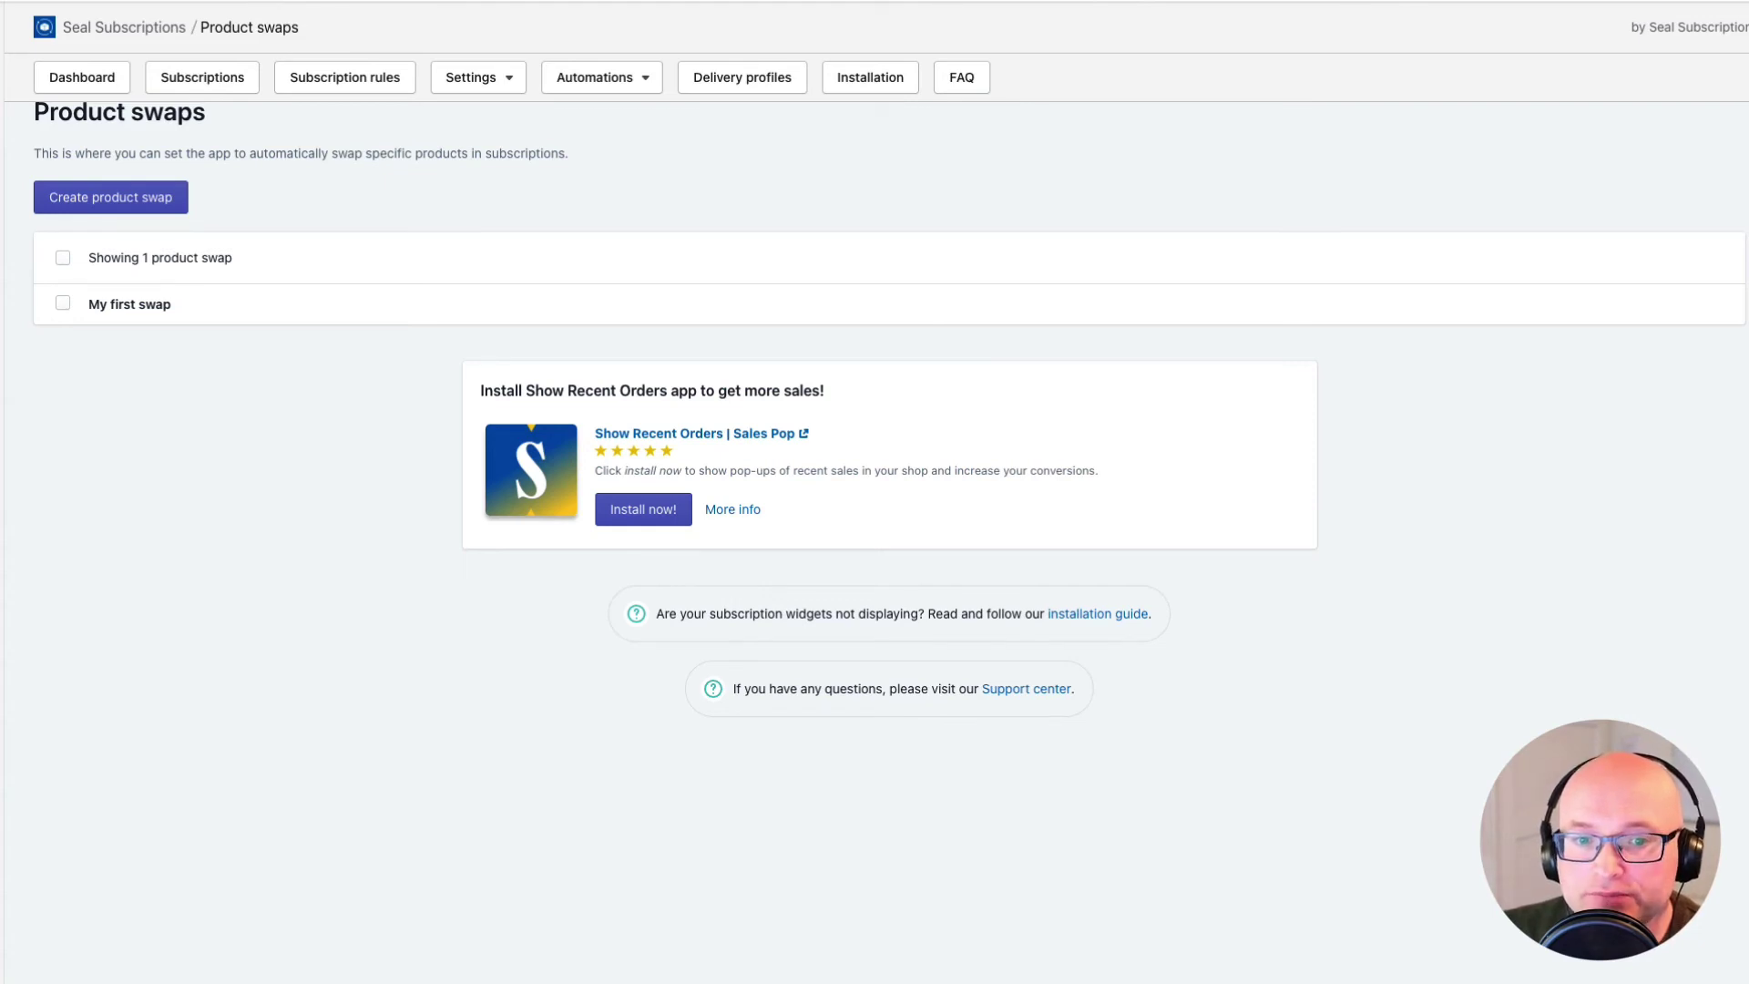
Create another product swap named "My second product swap" and enable matching variants by SKU and variant ID
left_click(107, 204)
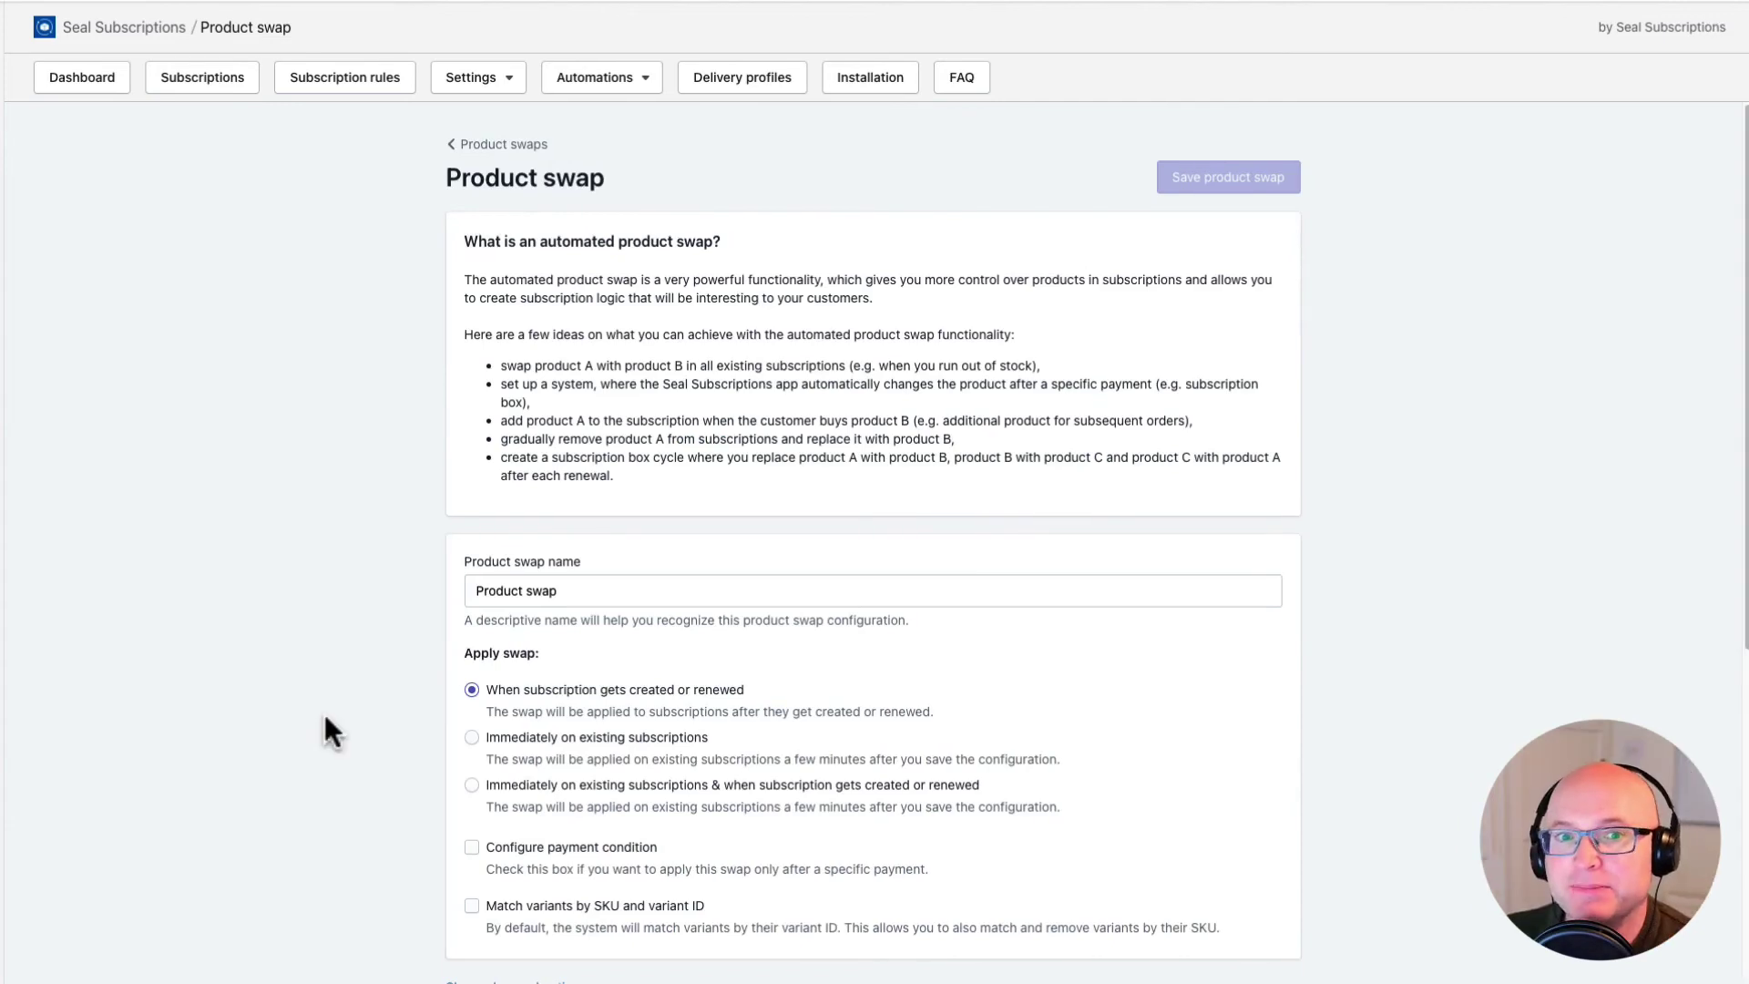
triple_click(543, 591)
type("My second product swap")
left_click(353, 578)
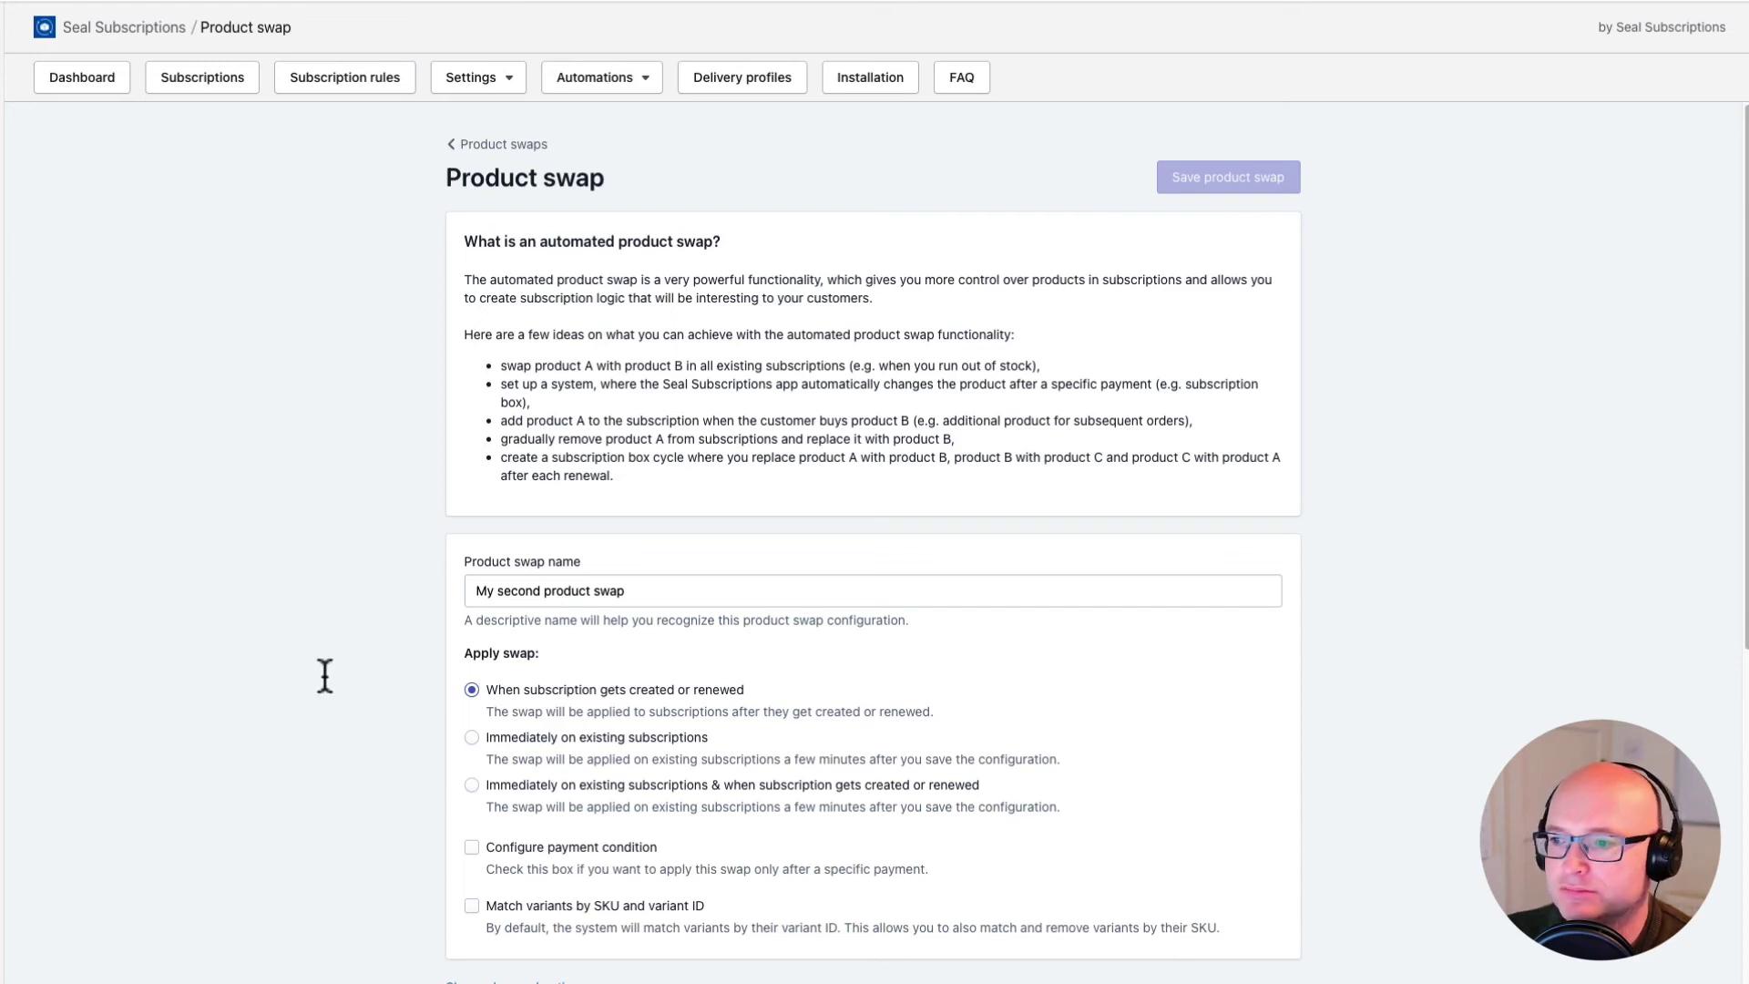
scroll(325, 683, "down", 3)
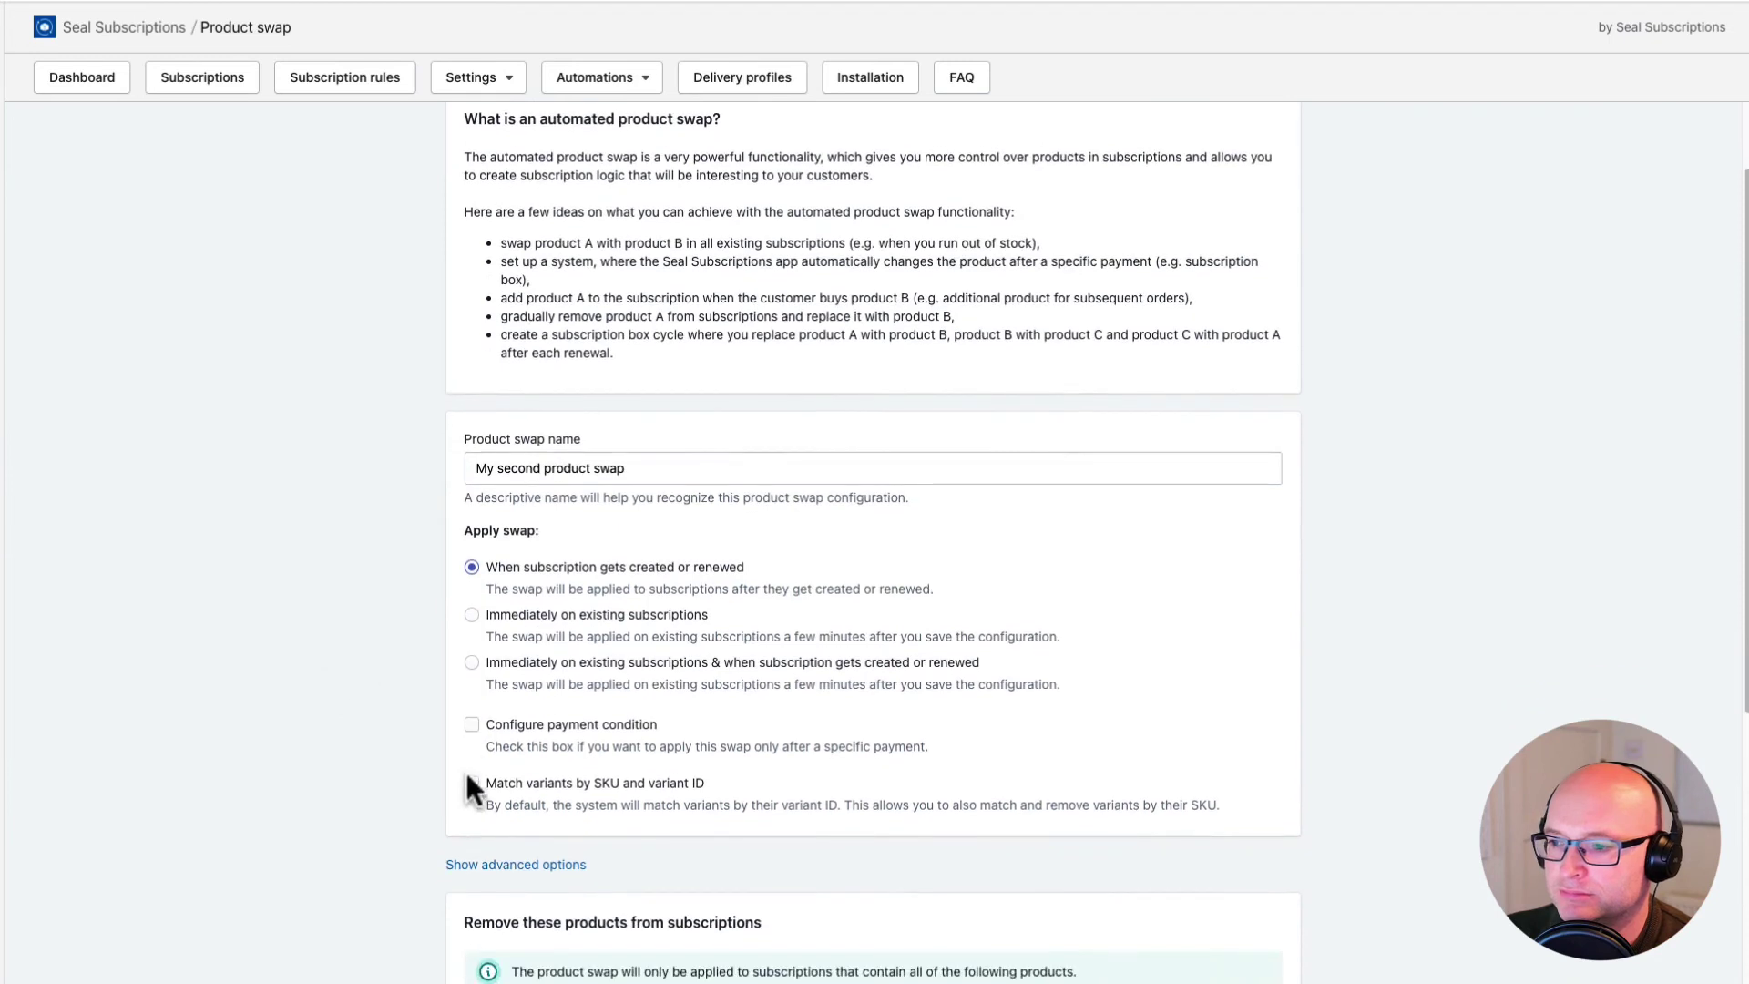
left_click(471, 783)
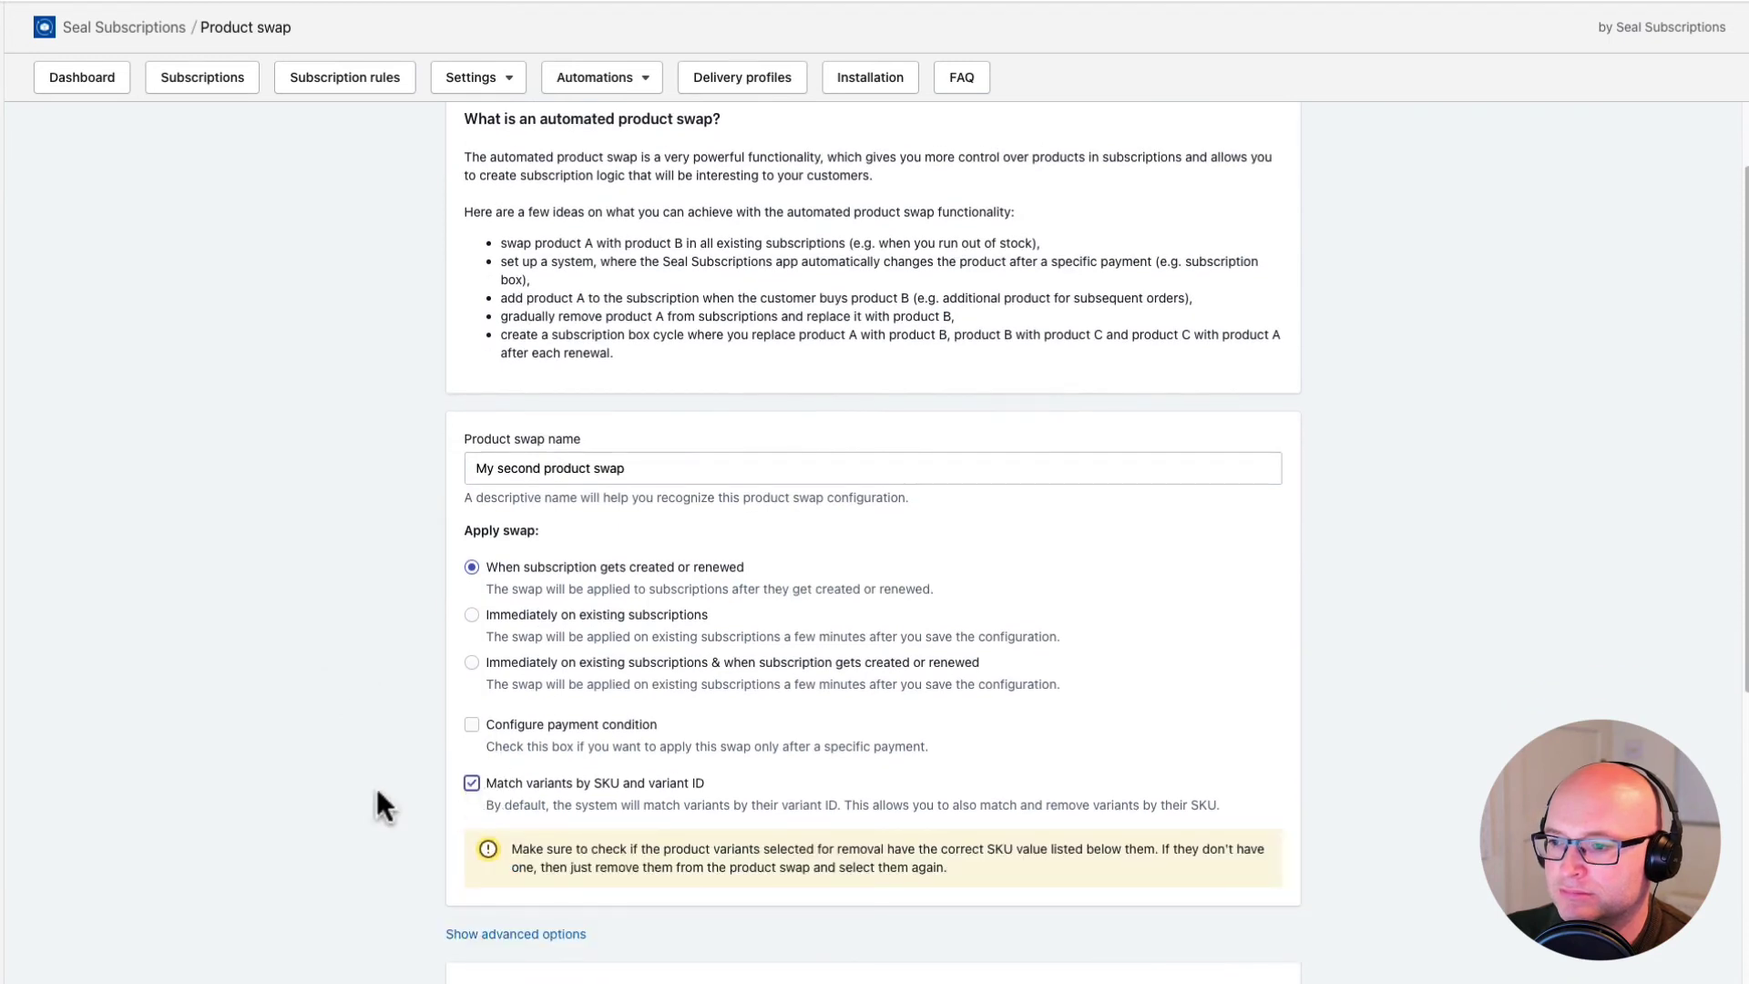
Choose Robusta coffee 1kg as the product that the second swap removes from subscriptions
scroll(375, 789, "down", 10)
scroll(375, 789, "down", 3)
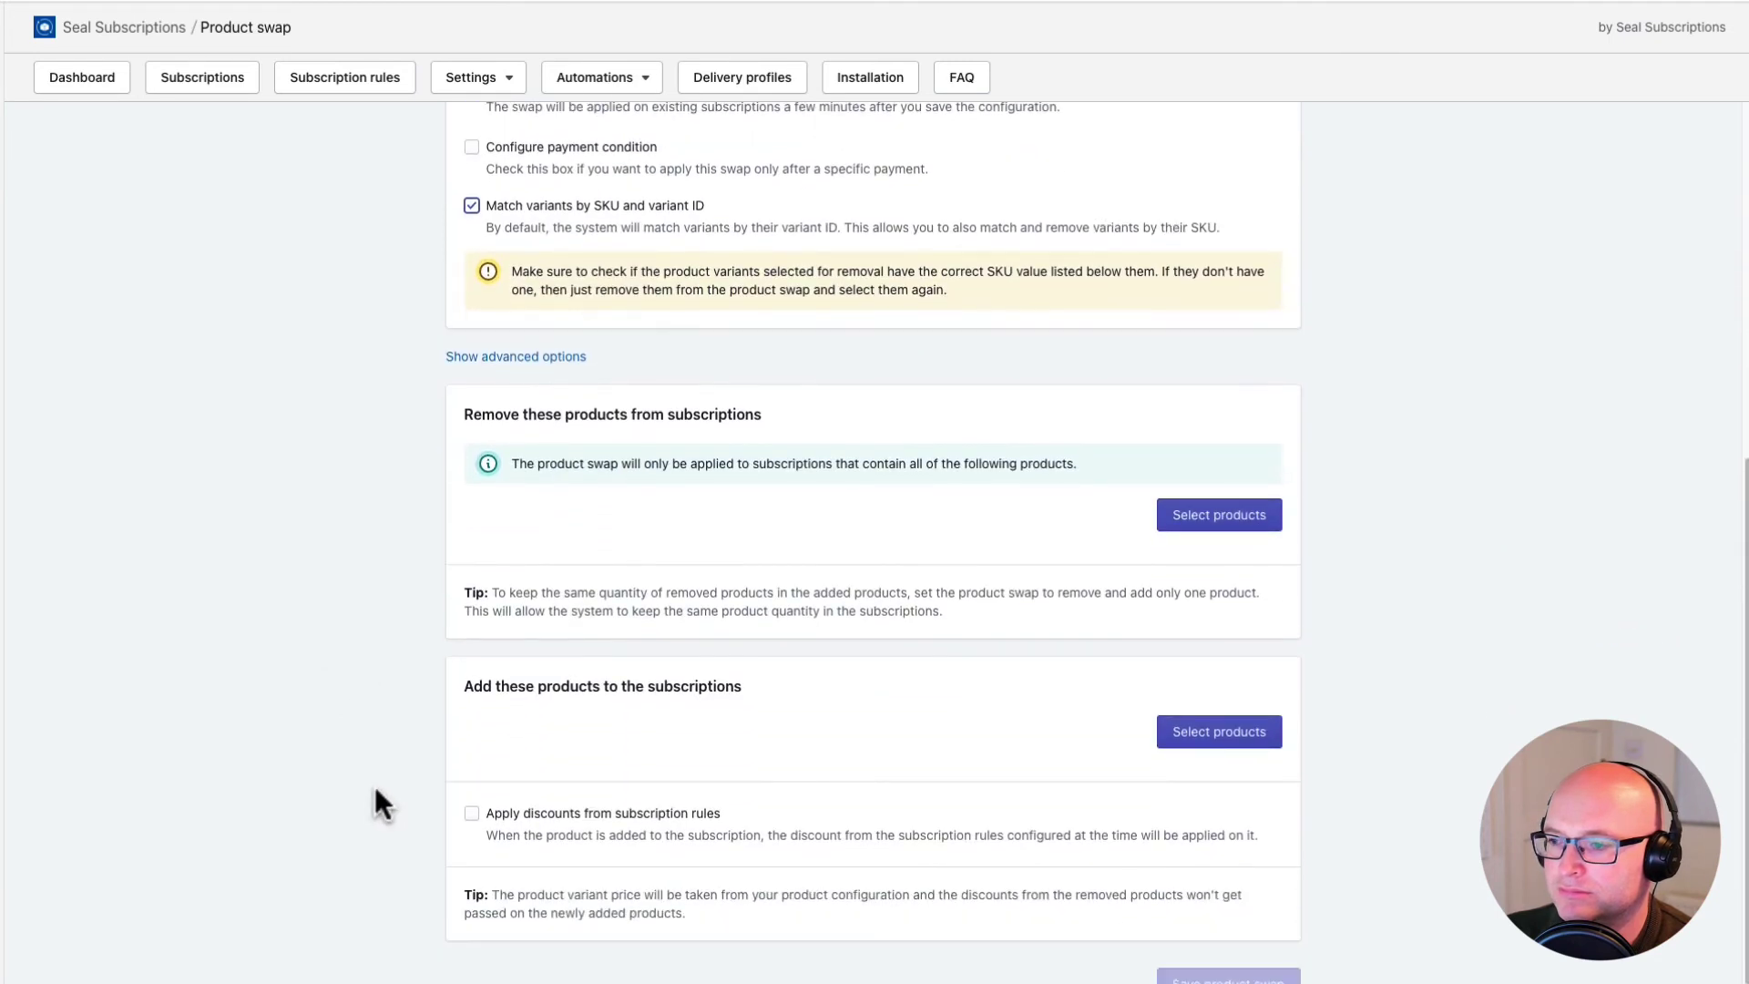
left_click(1238, 520)
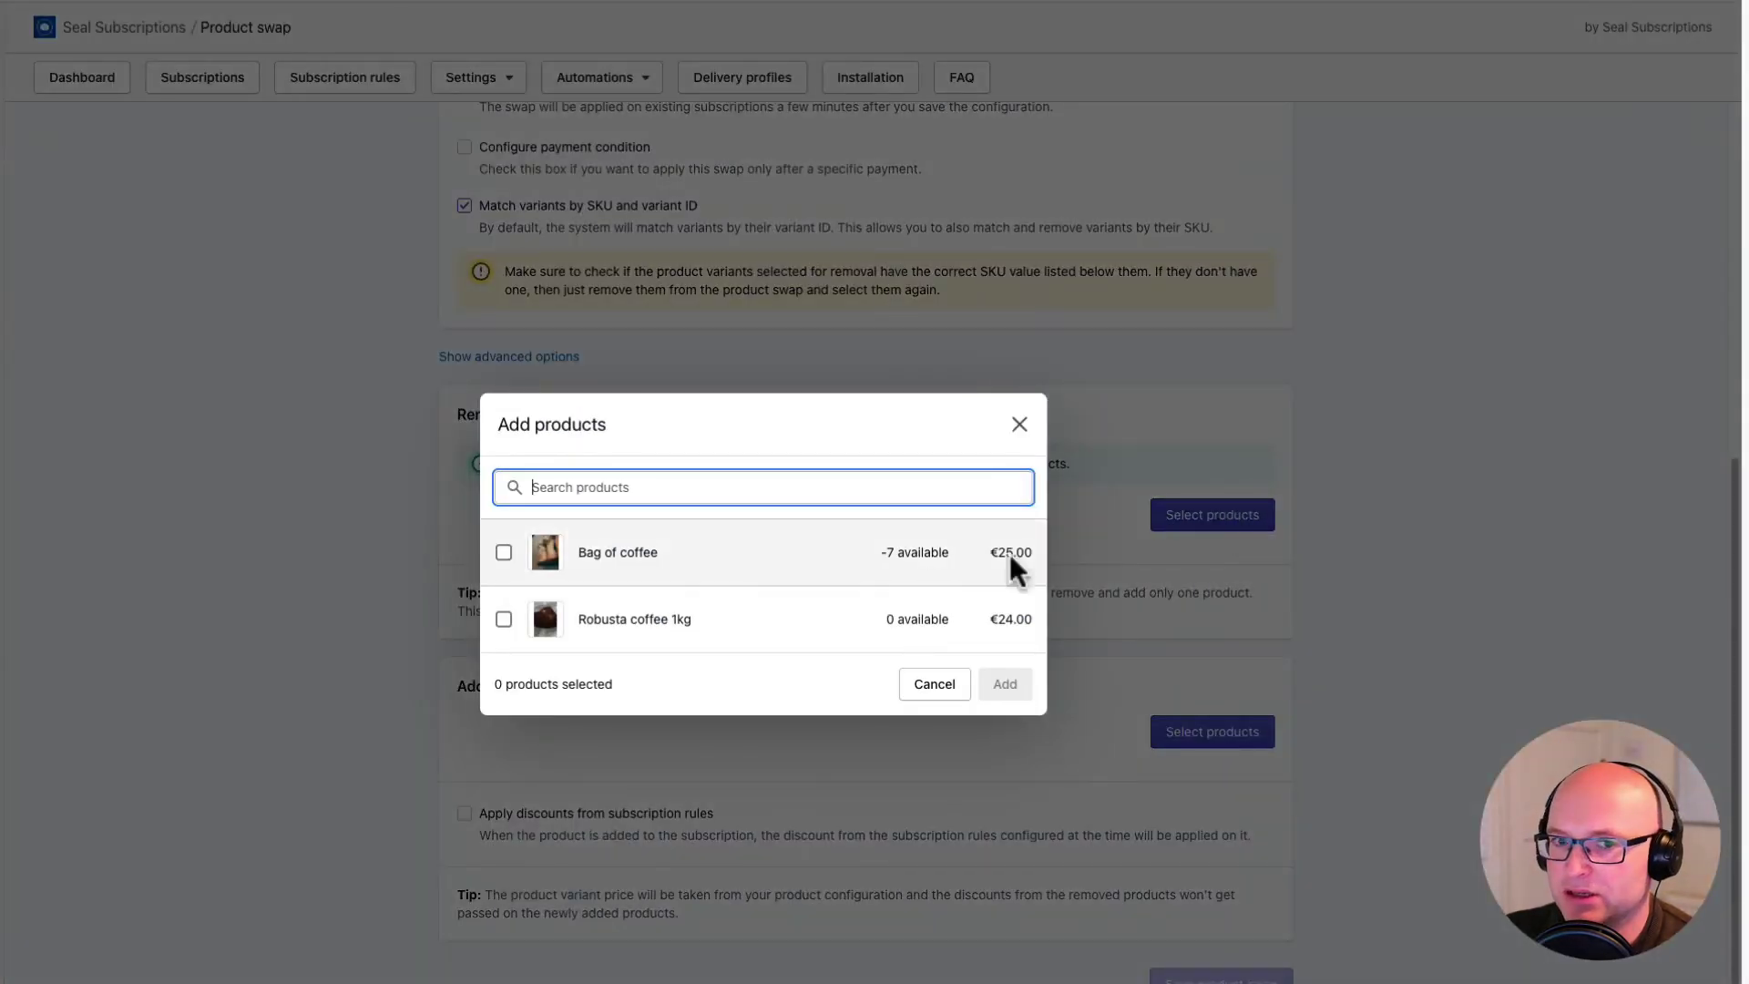
left_click(504, 620)
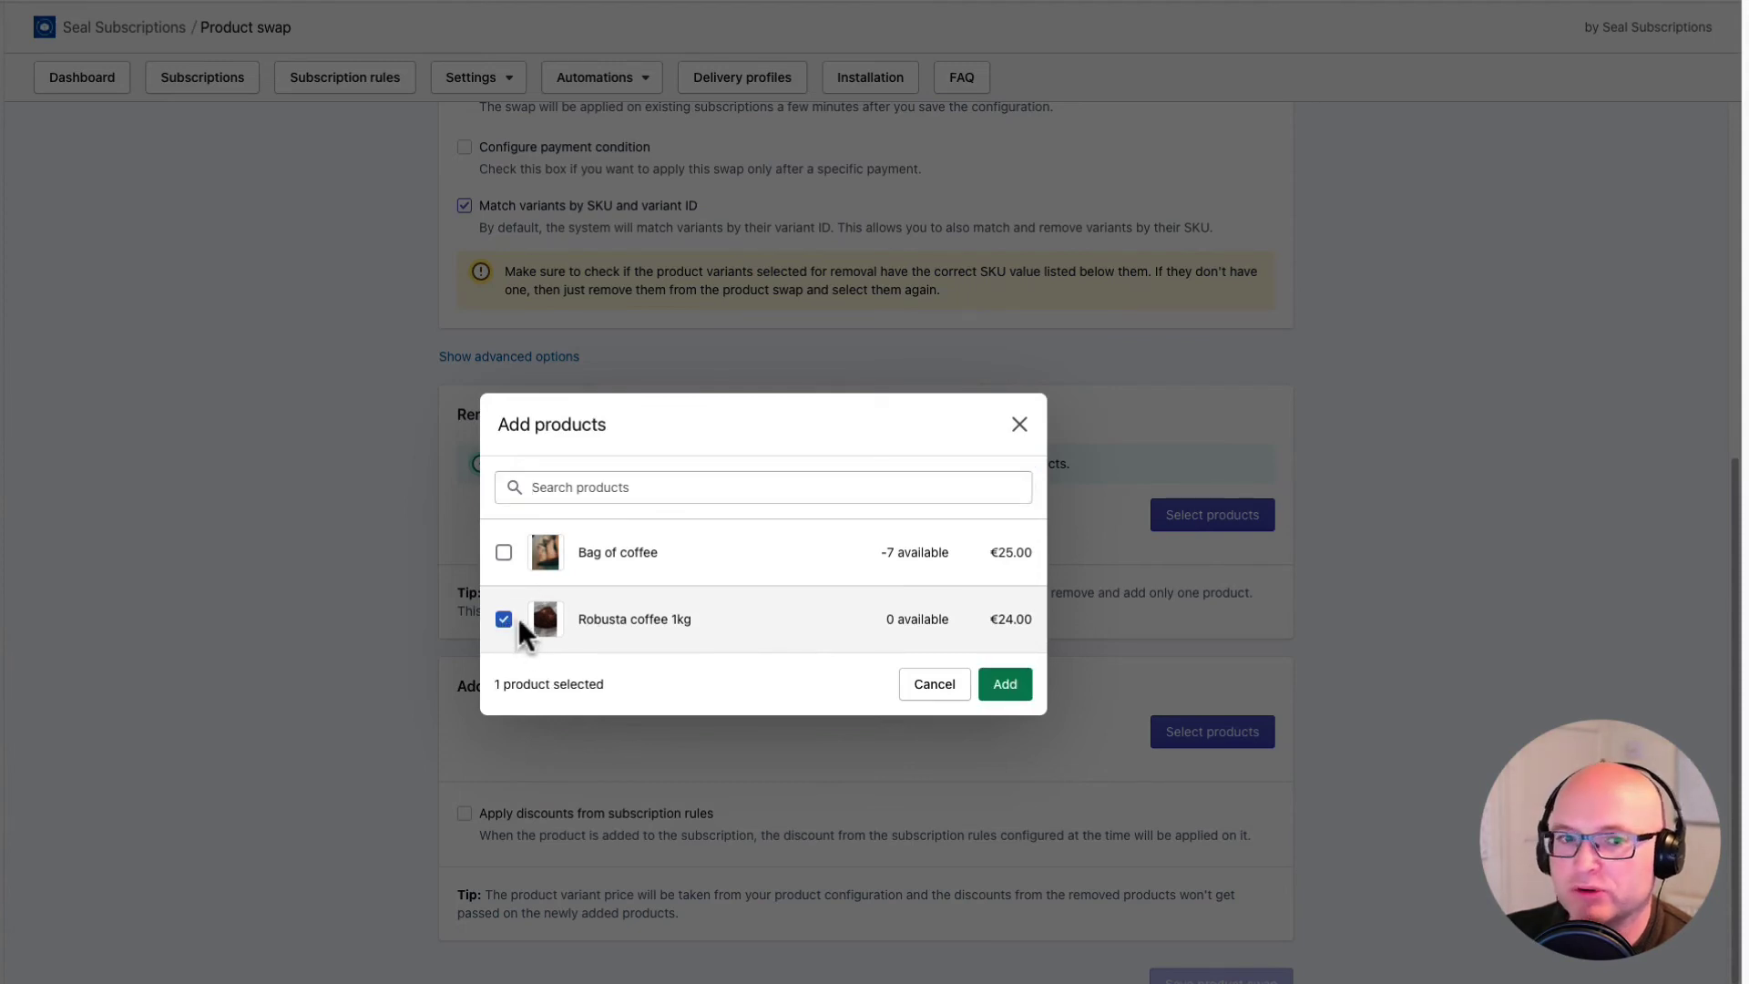
left_click(1008, 688)
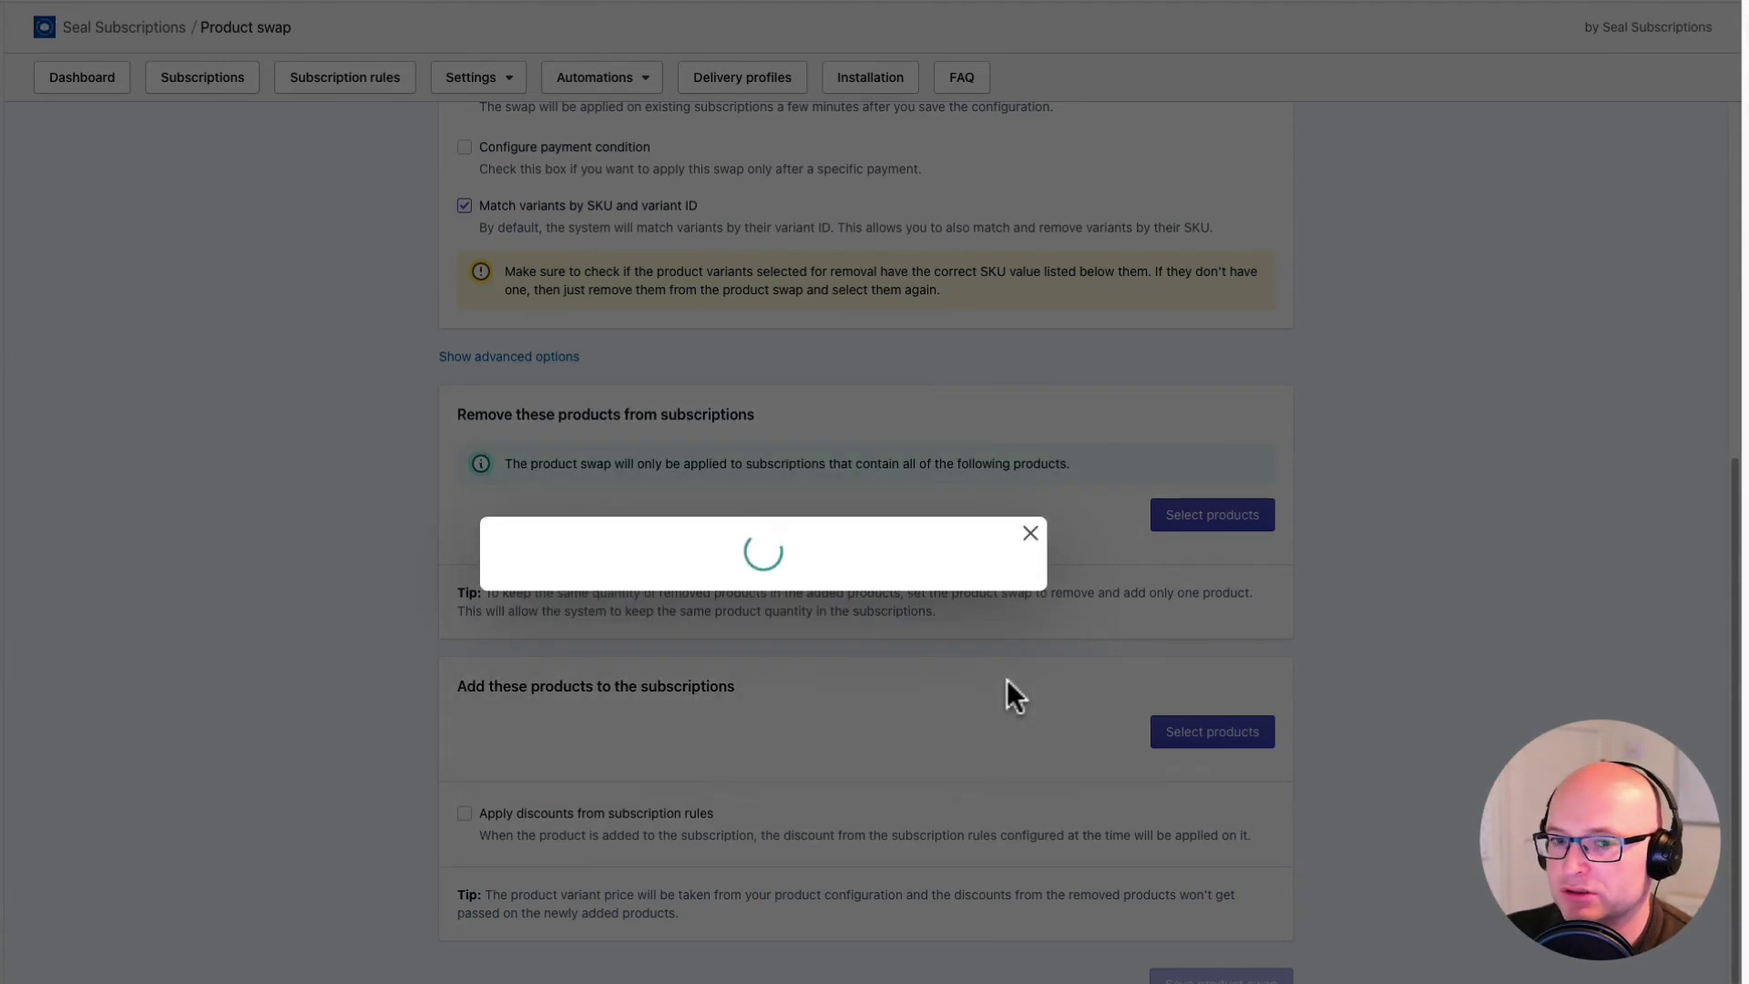
Choose Bag of coffee as the product that the second swap adds to the subscriptions
scroll(975, 715, "down", 4)
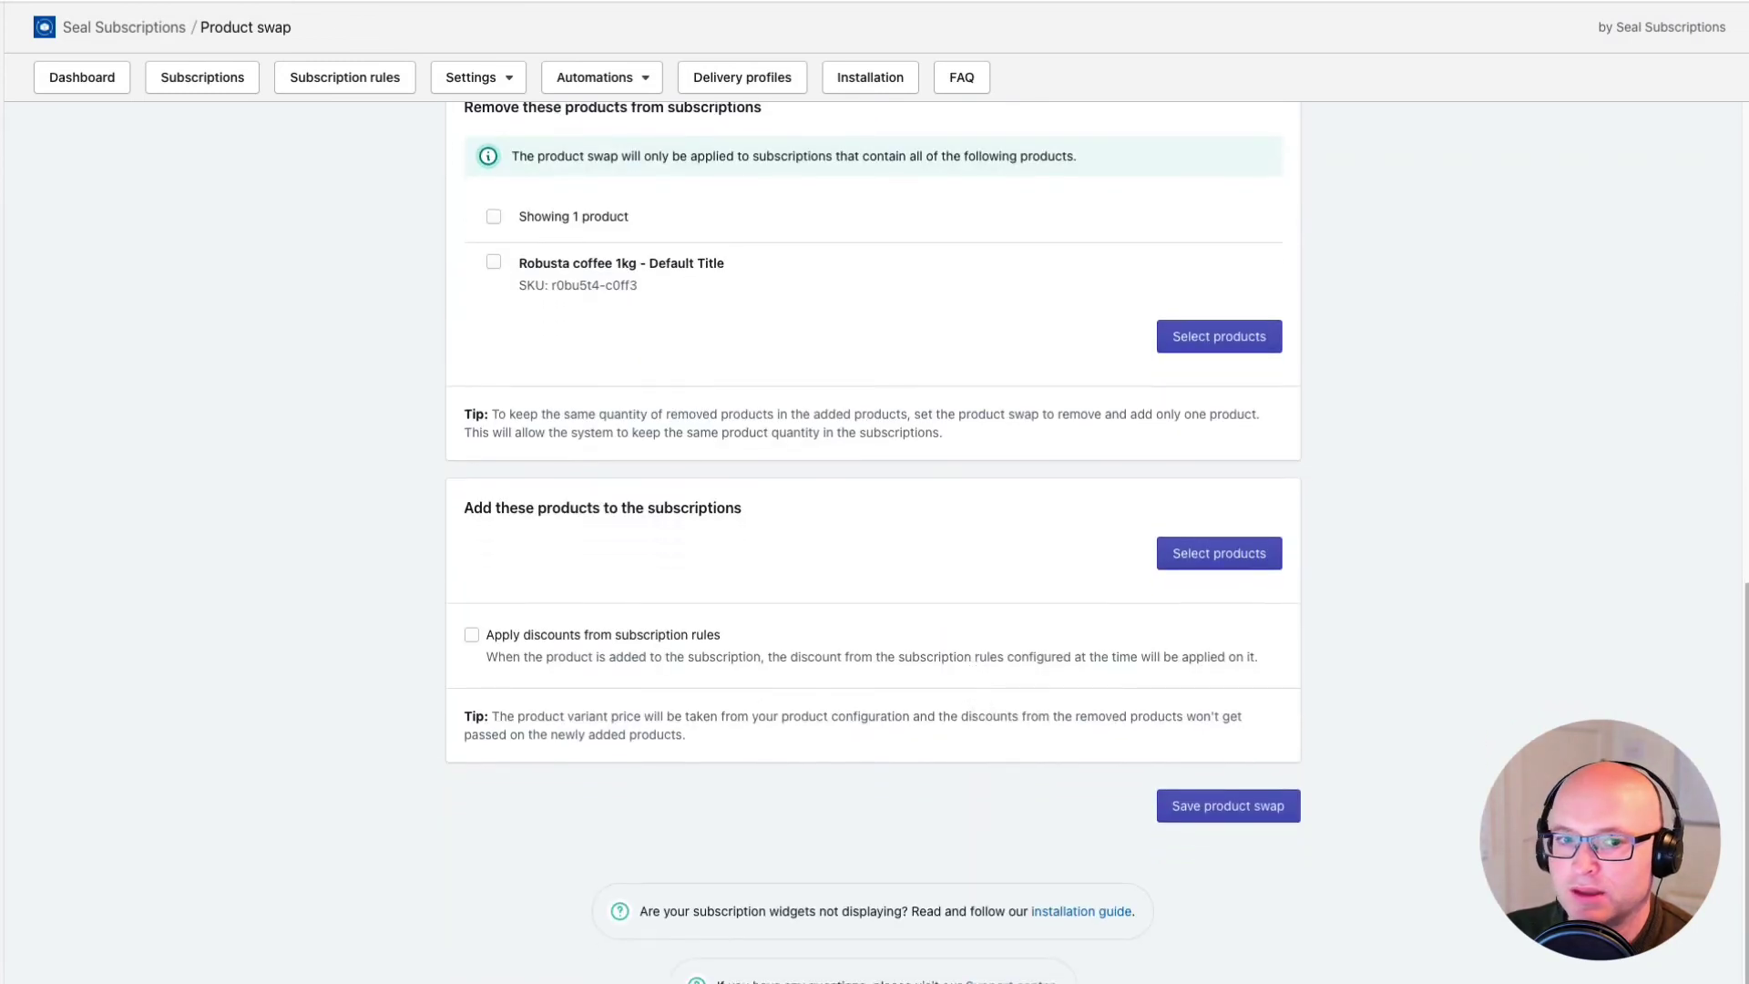
left_click(1223, 555)
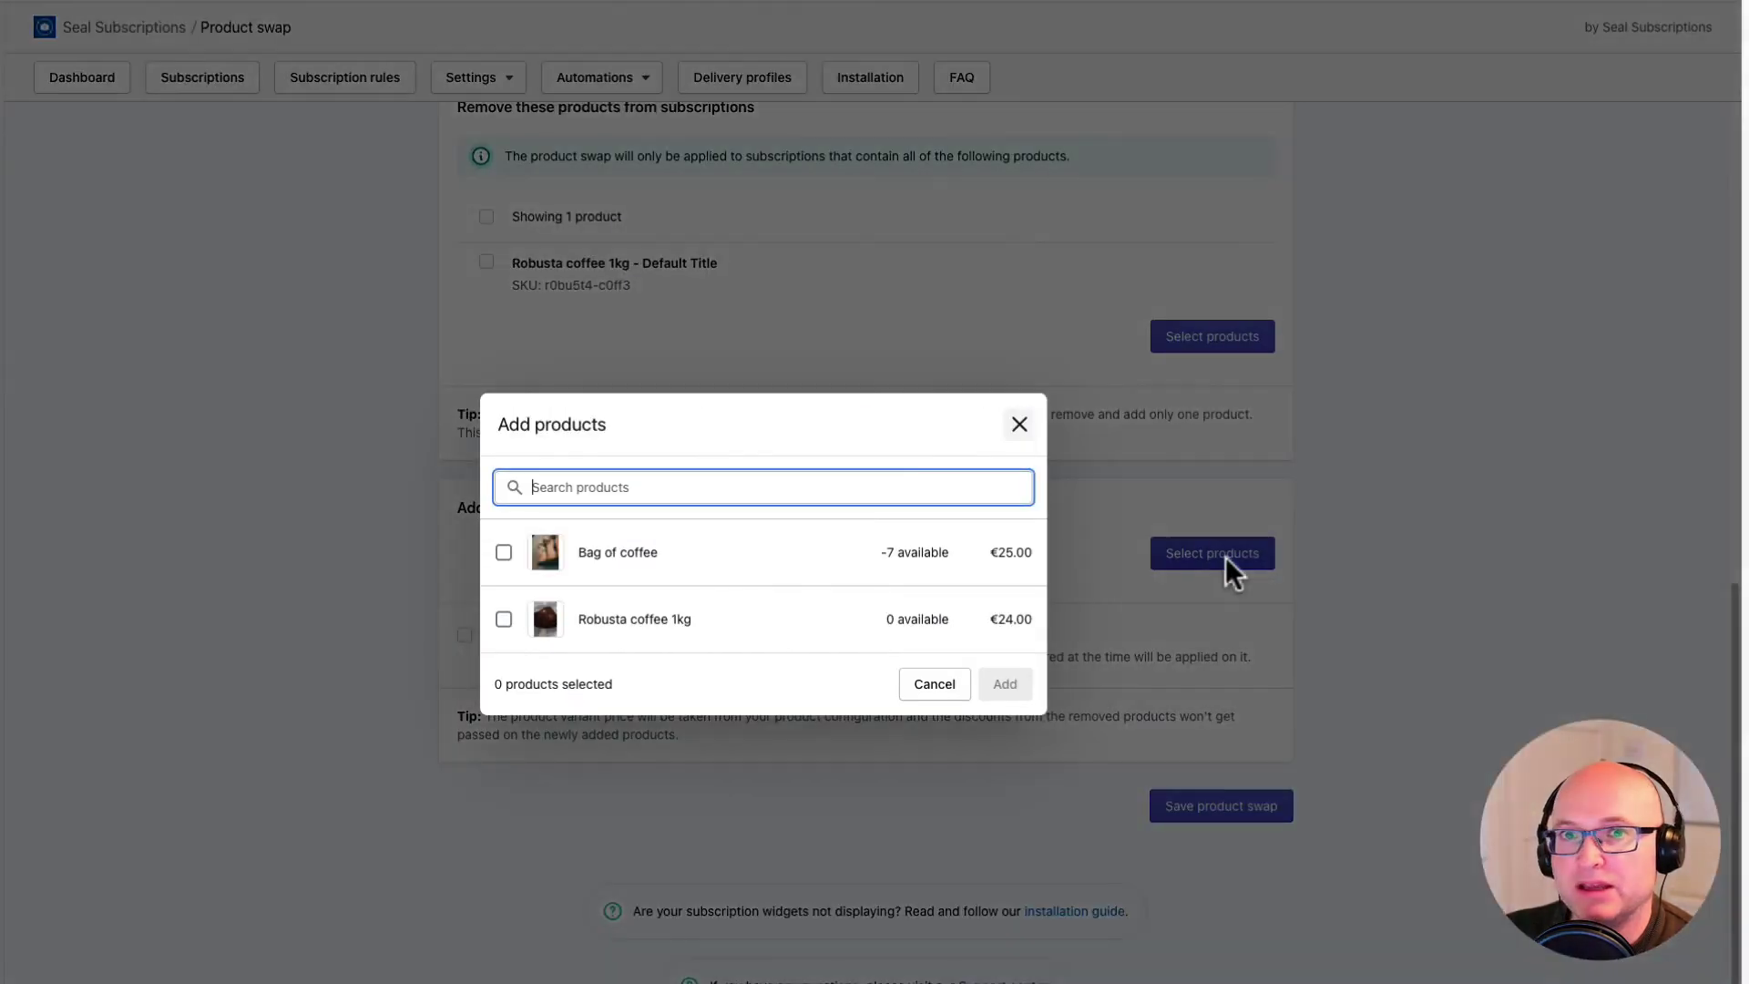
left_click(505, 551)
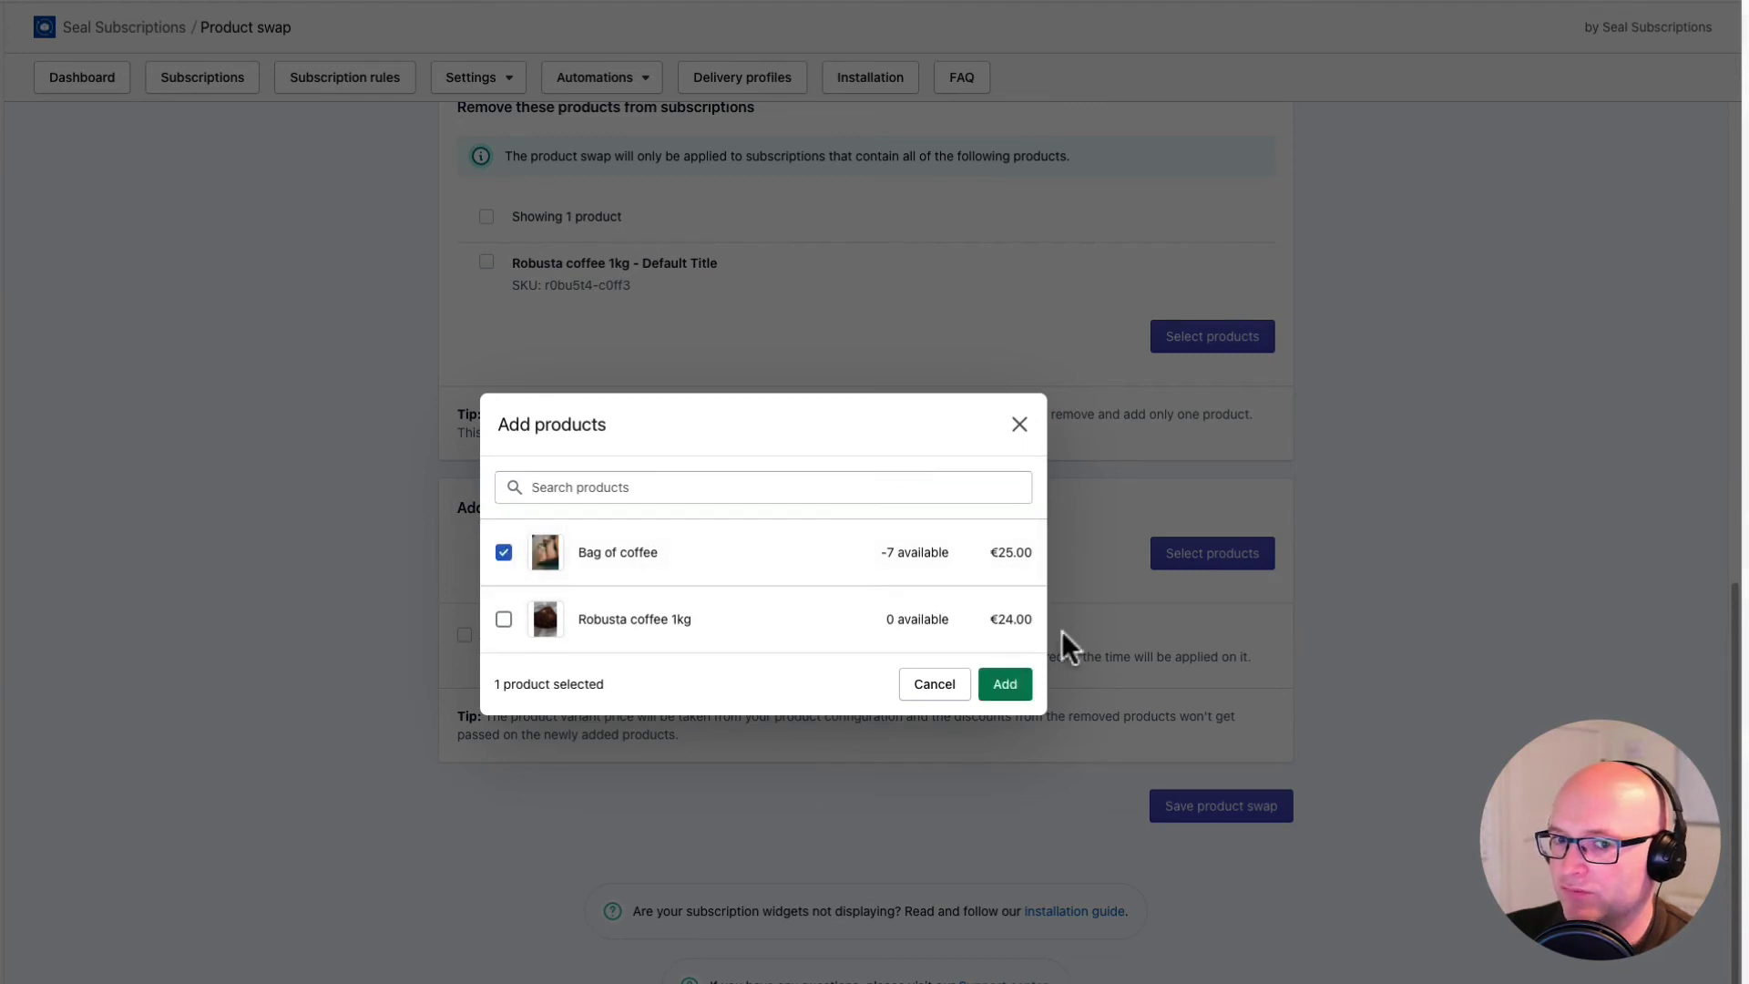
left_click(1000, 683)
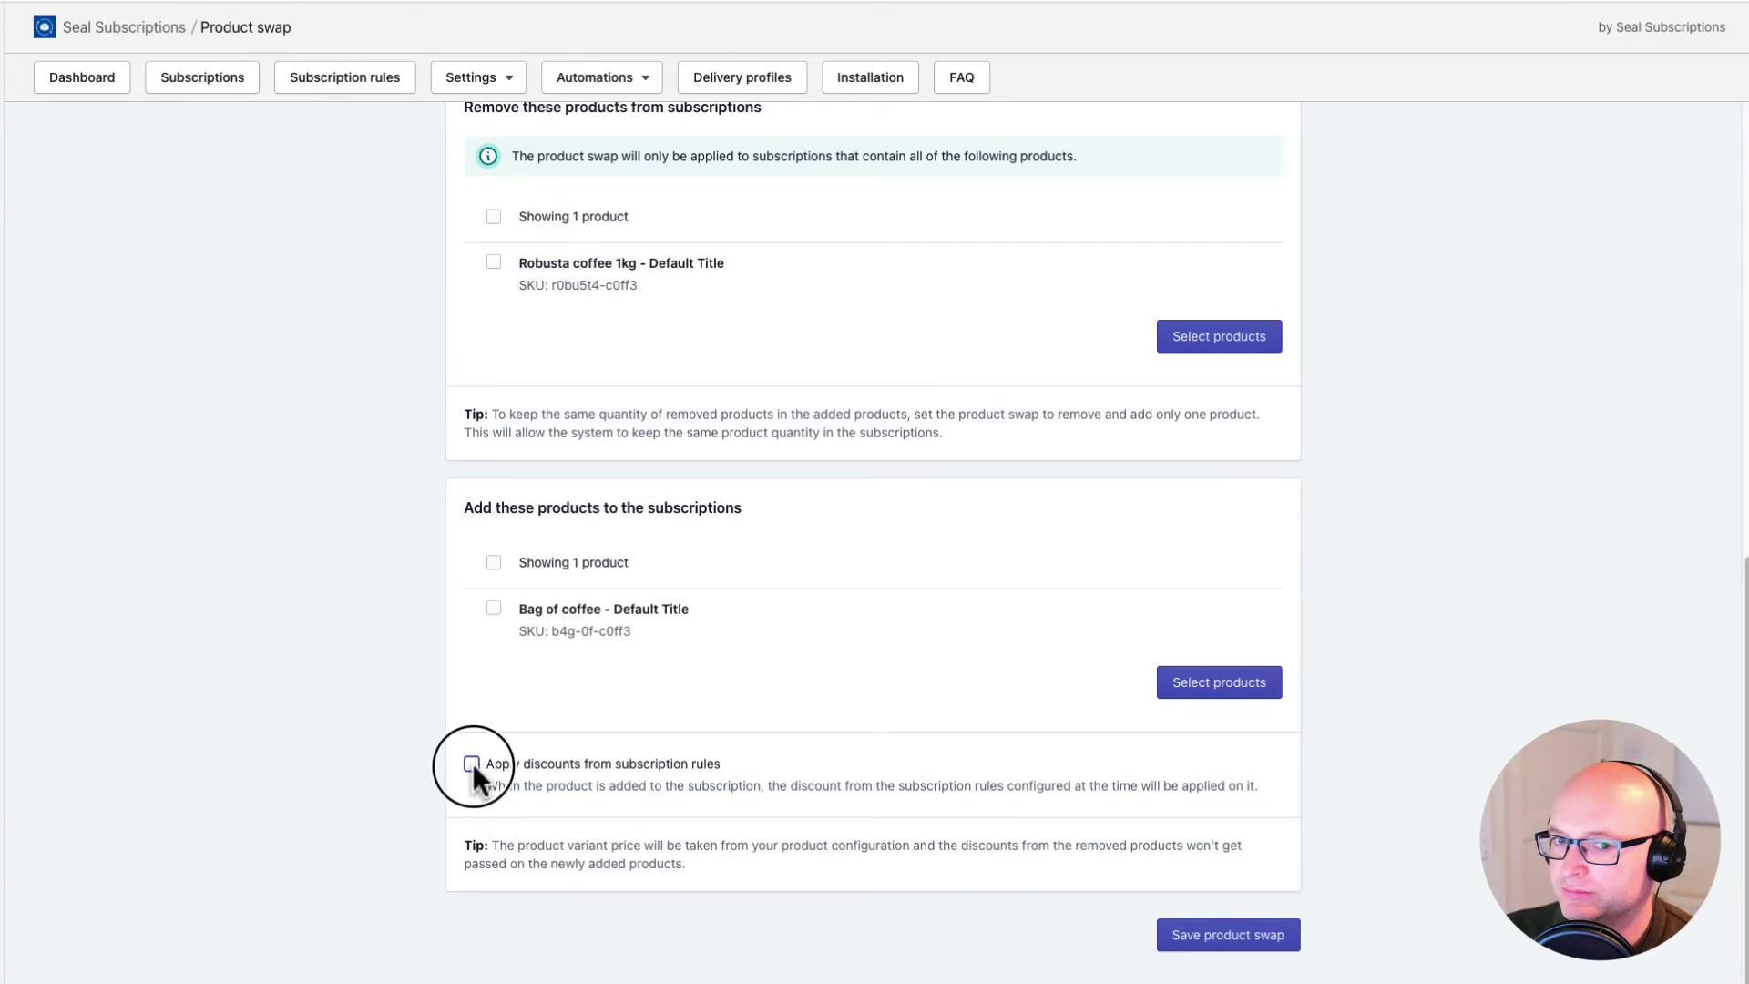
Enable applying discounts from subscription rules, save the second product swap, and return to the list of product swaps
left_click(472, 763)
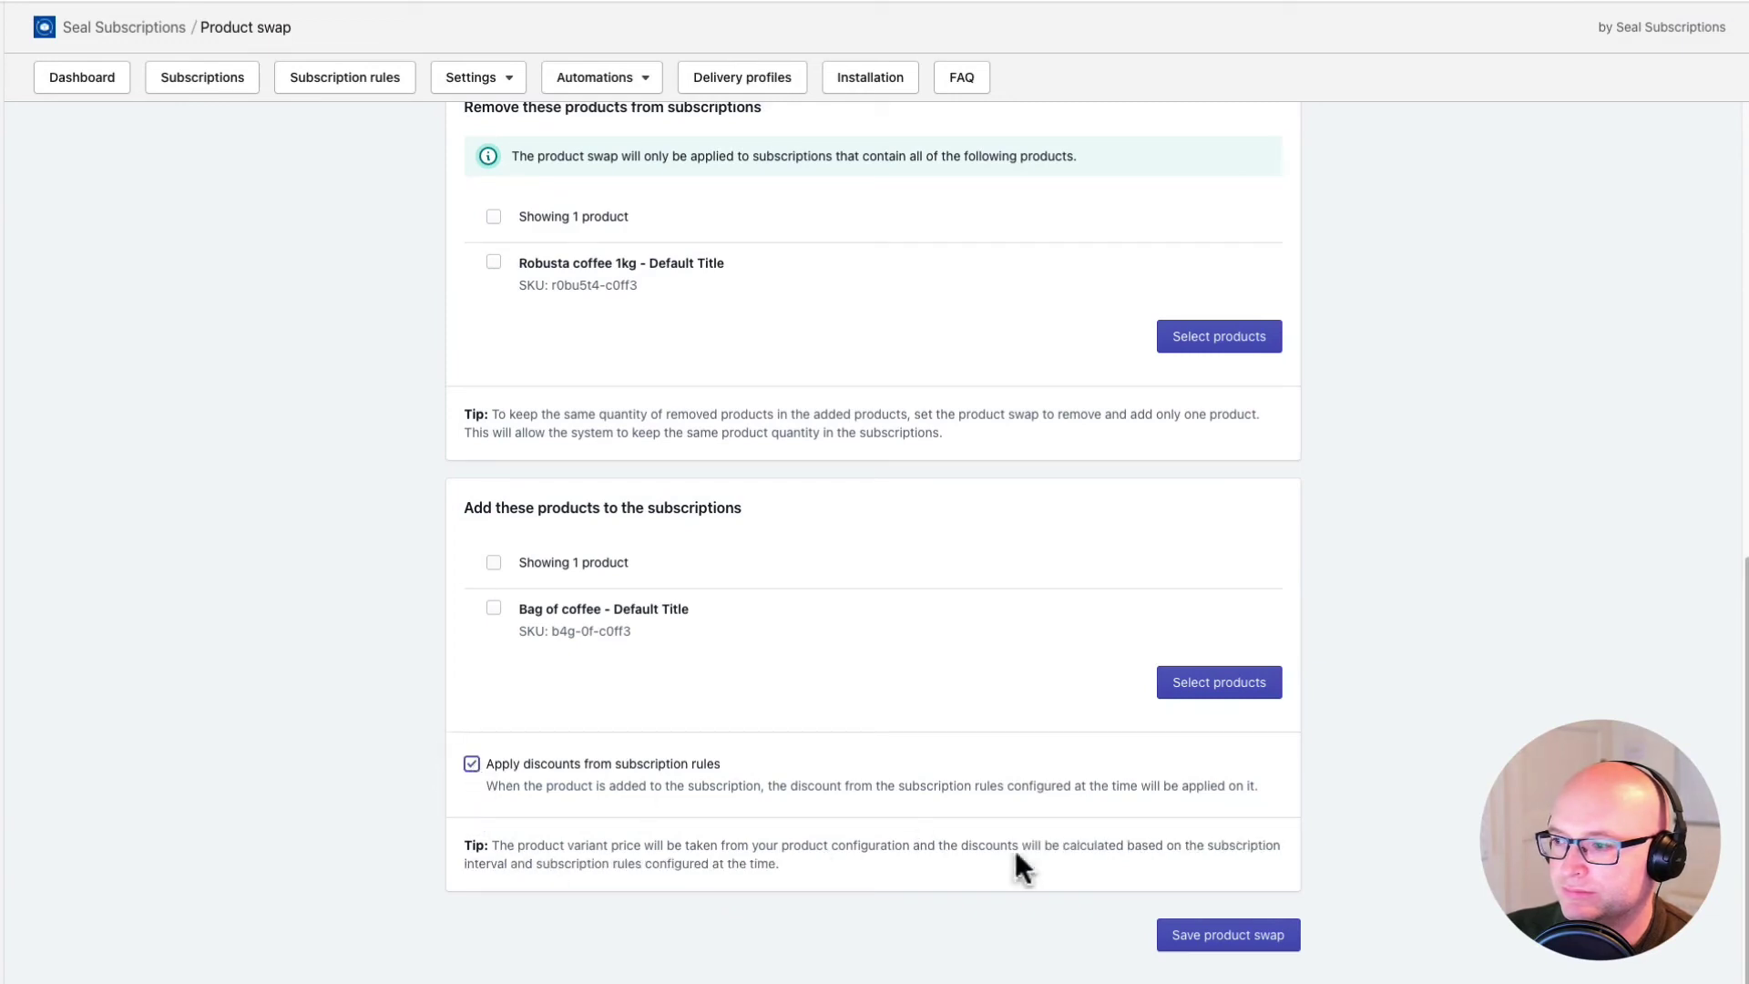
scroll(1189, 971, "down", 3)
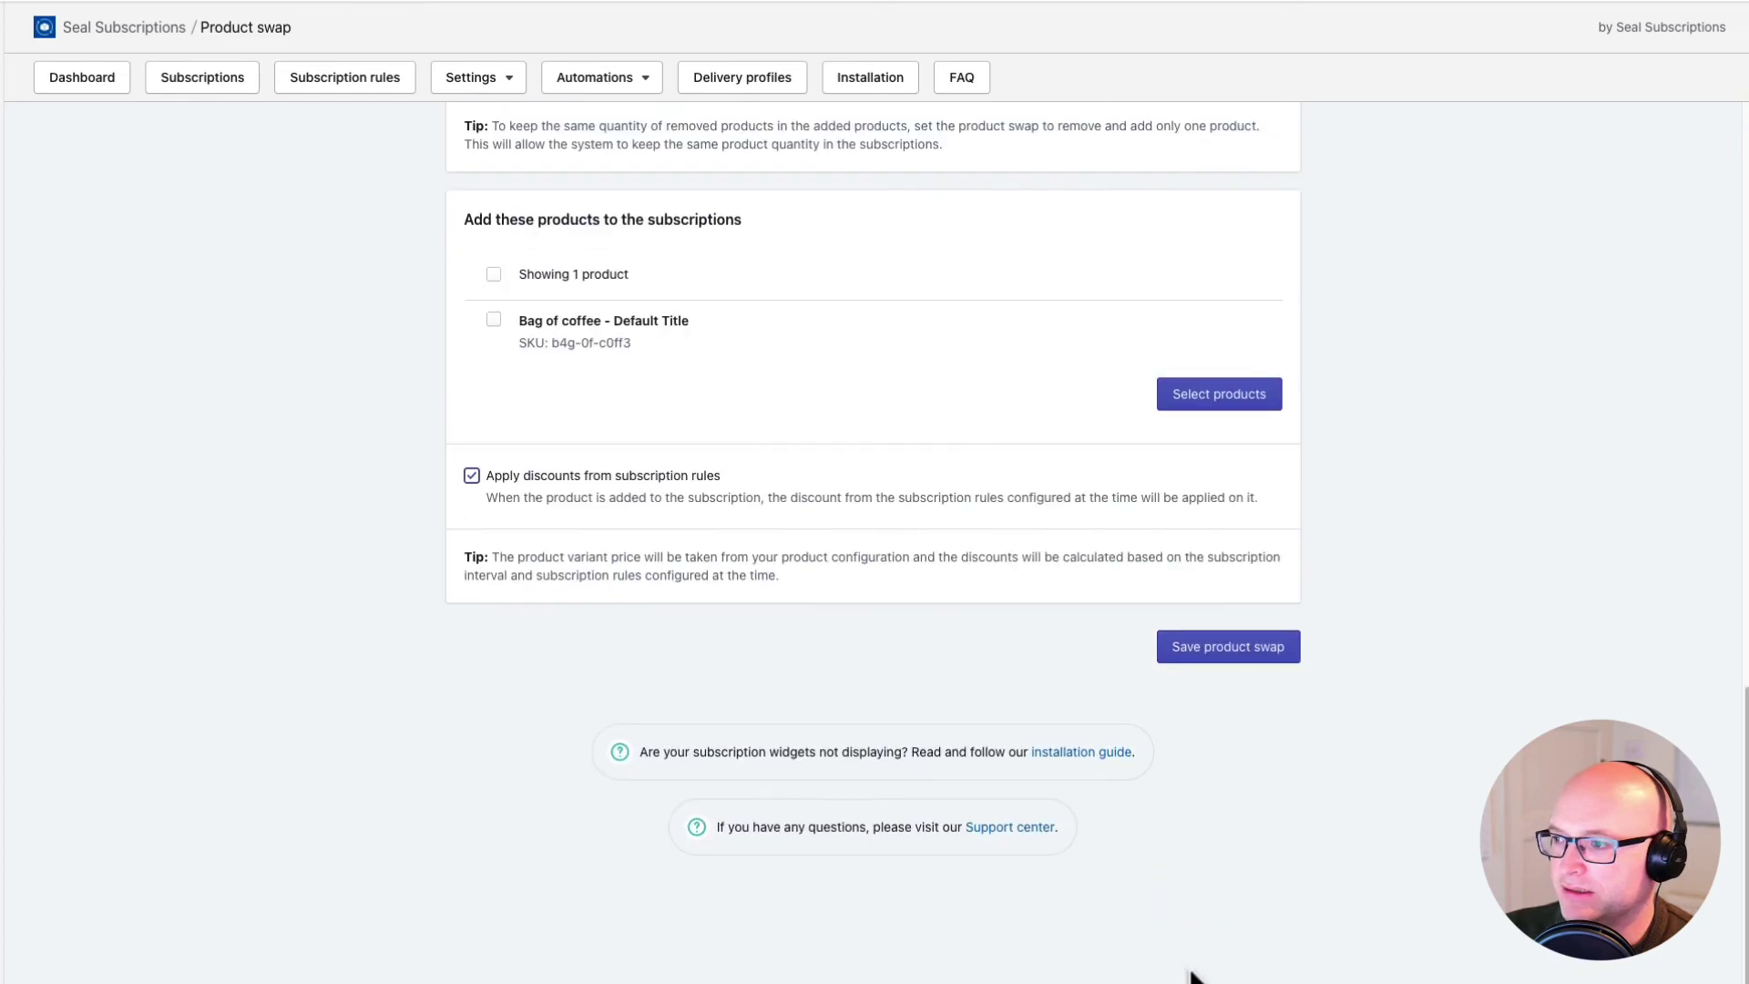
left_click(1254, 652)
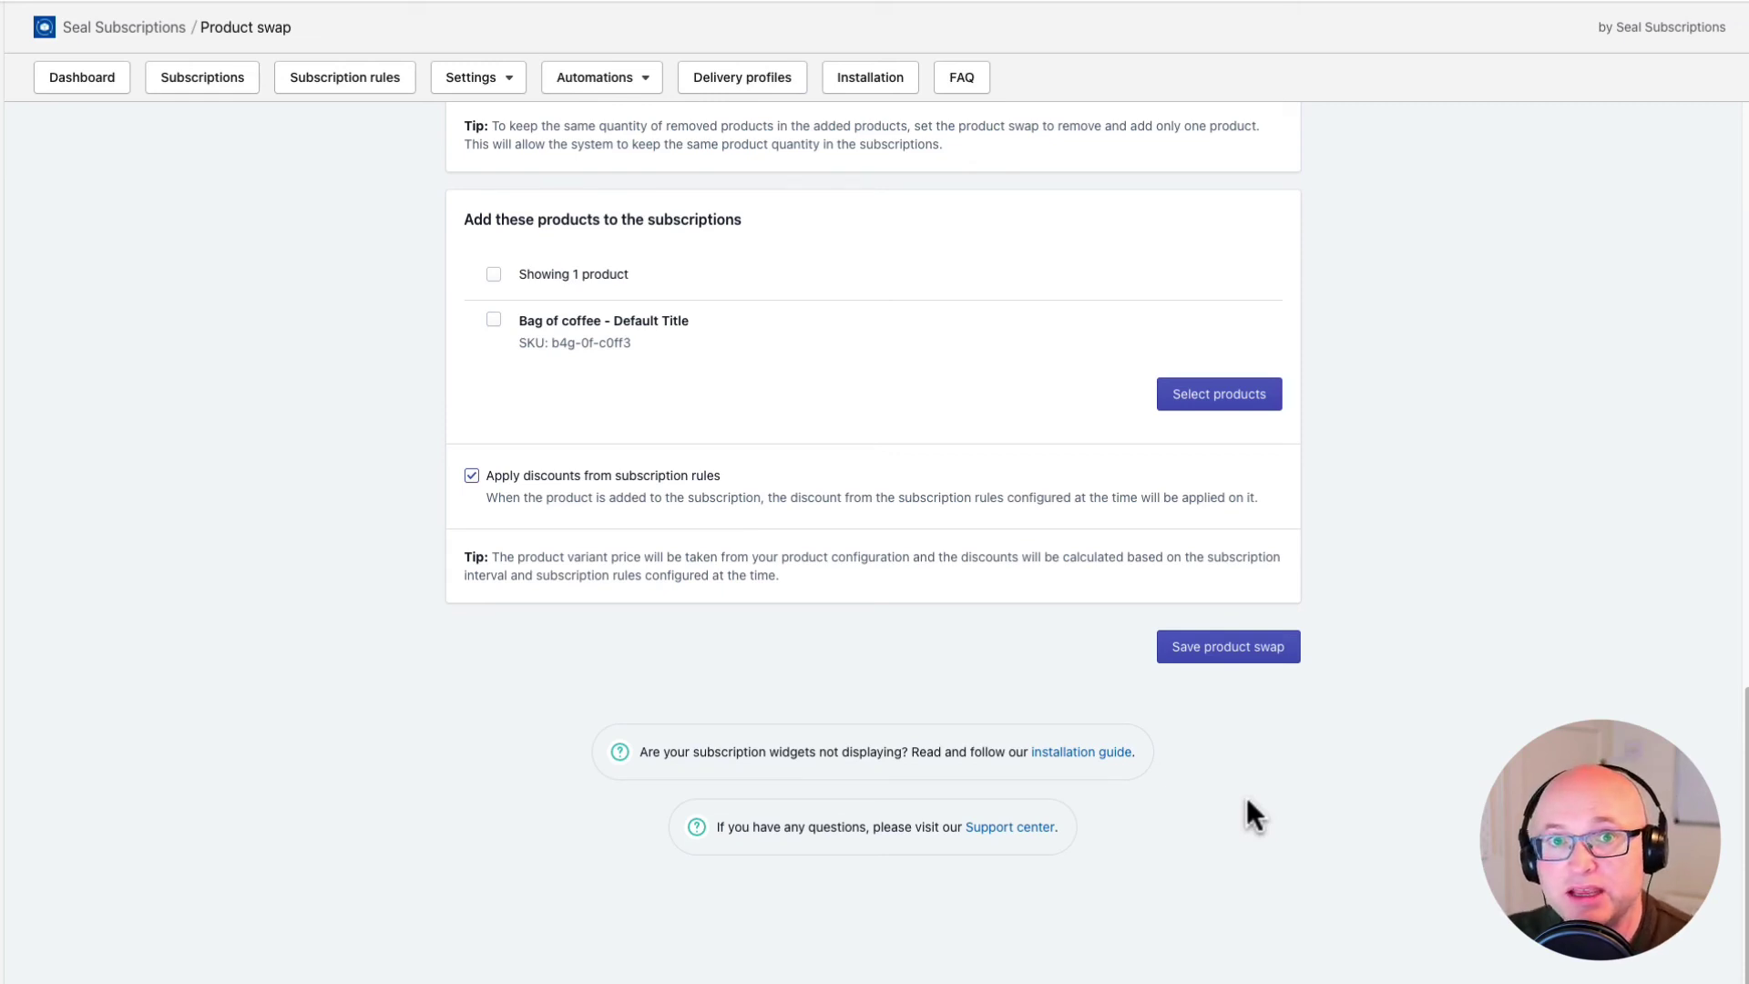
left_click(620, 76)
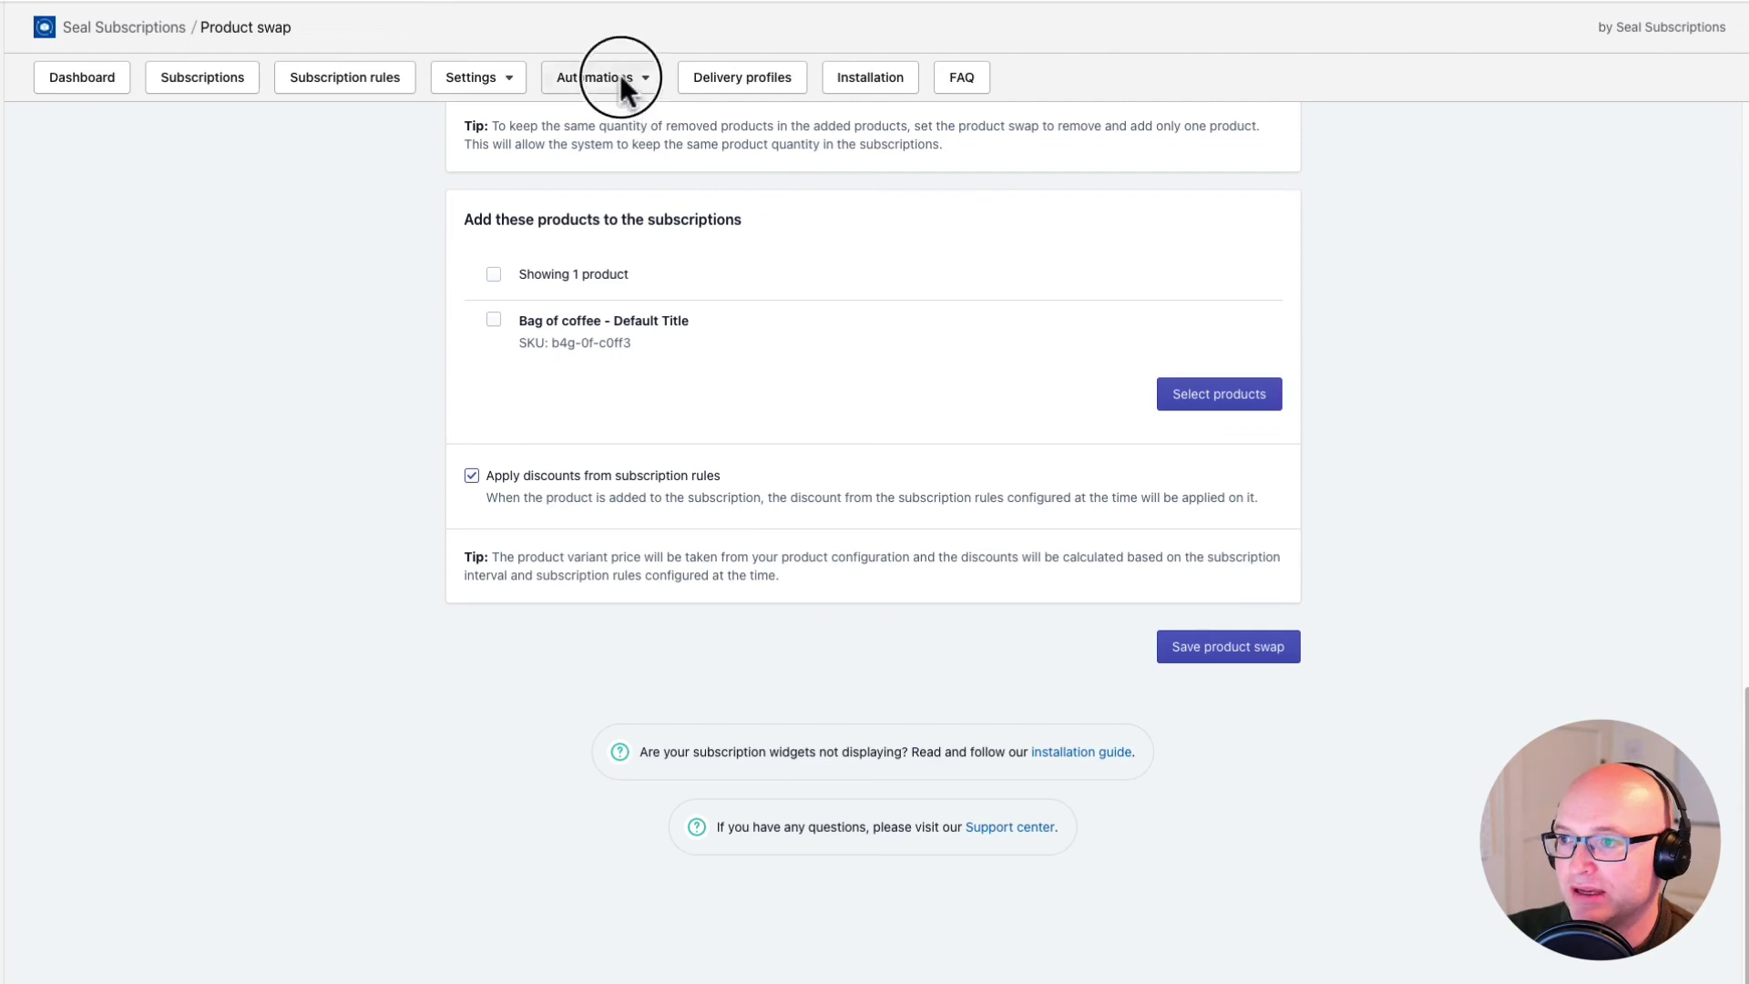
left_click(579, 115)
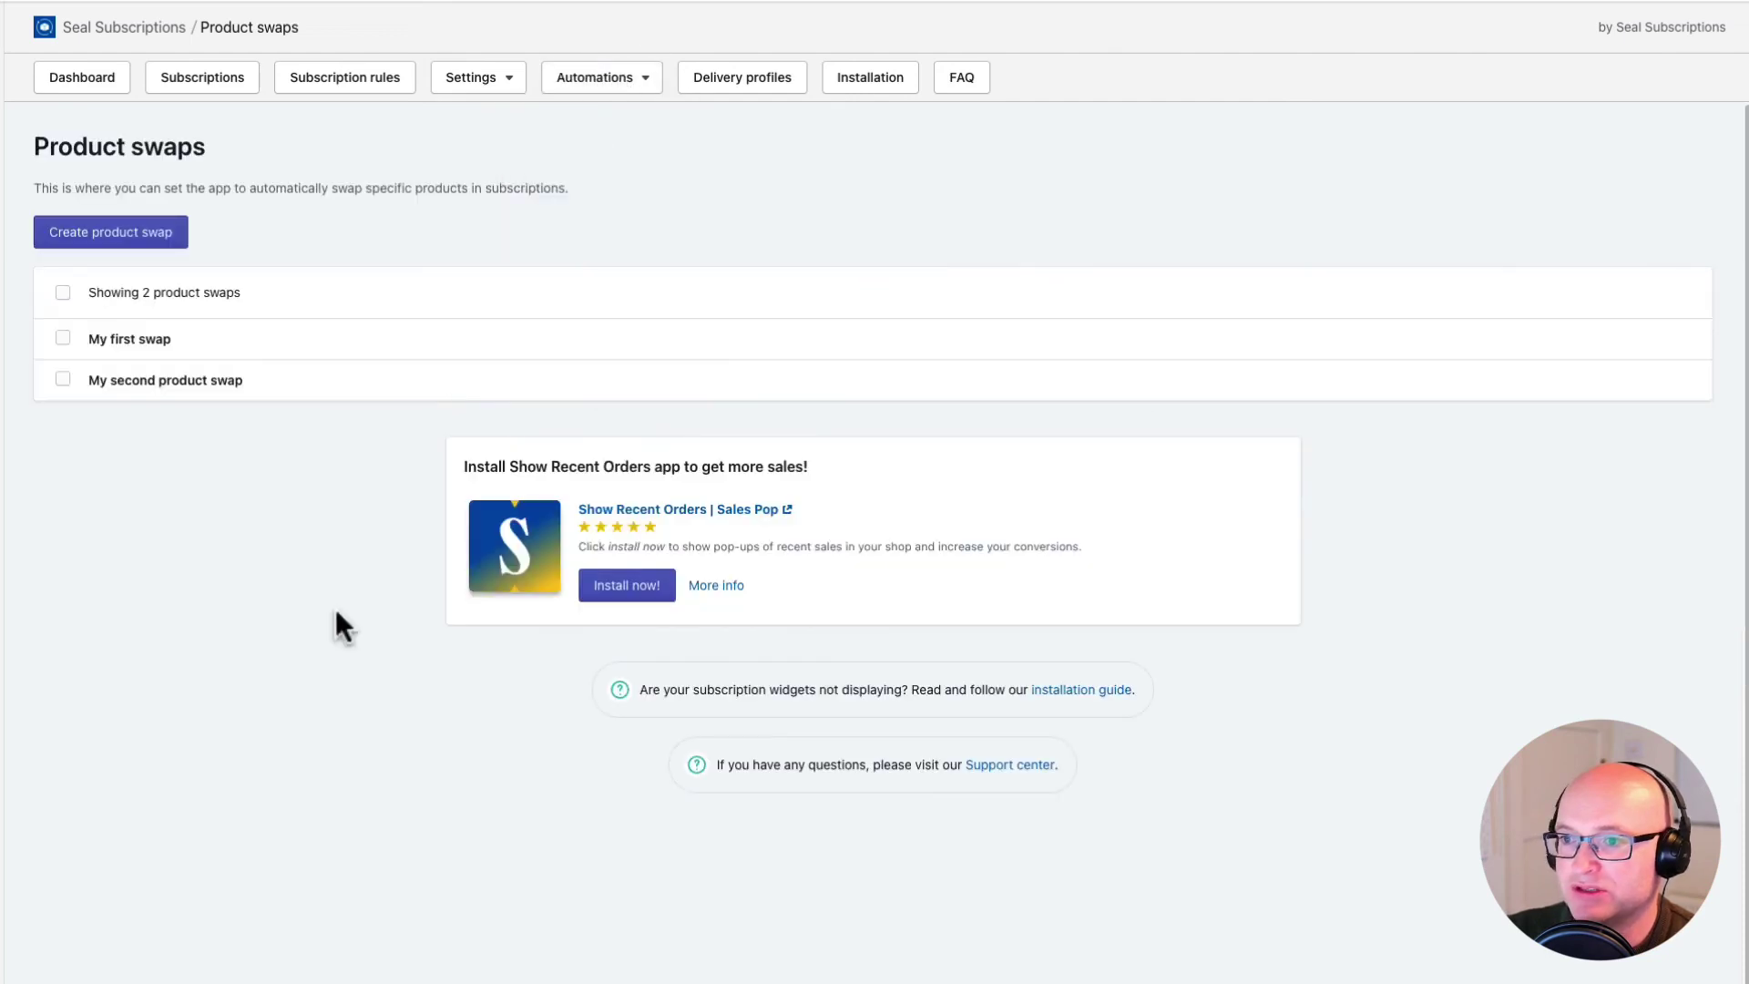